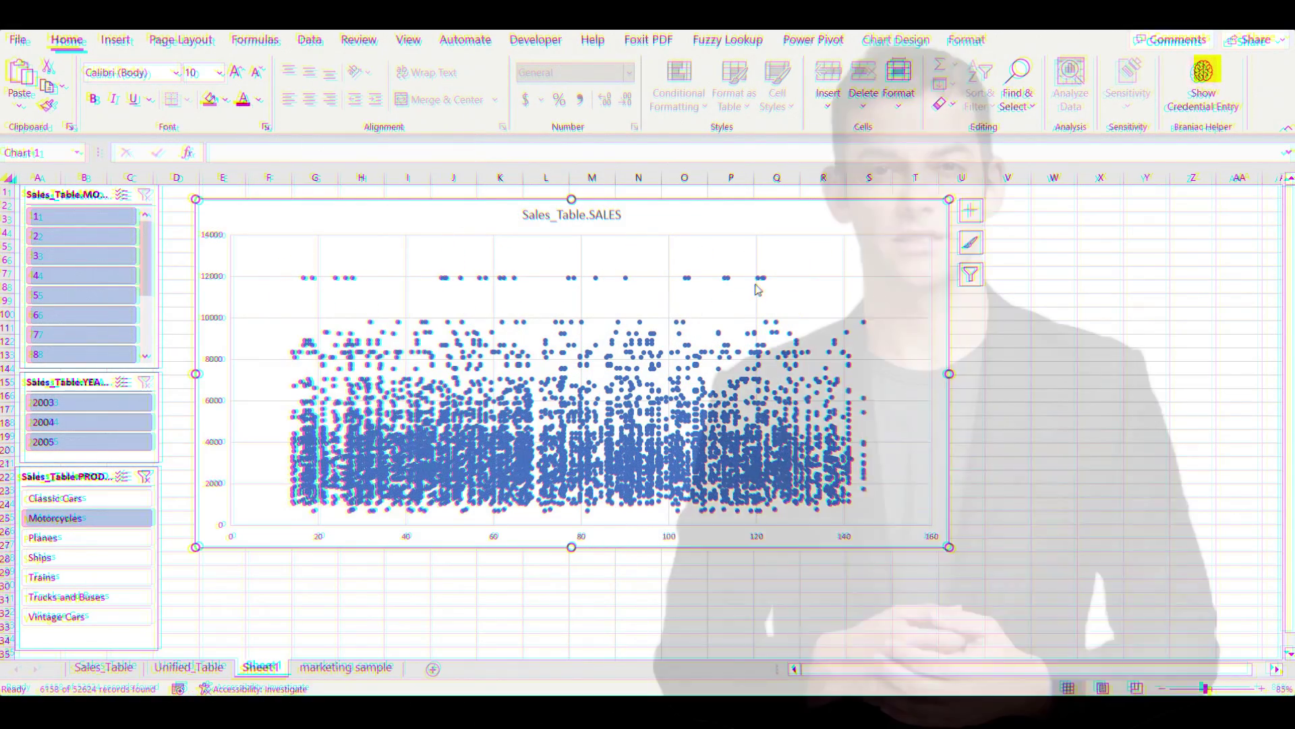
# - Show the sales_data_sample order data, noting the 'abc' text entry in PRICEEACH
pyautogui.moveTo(765, 279)
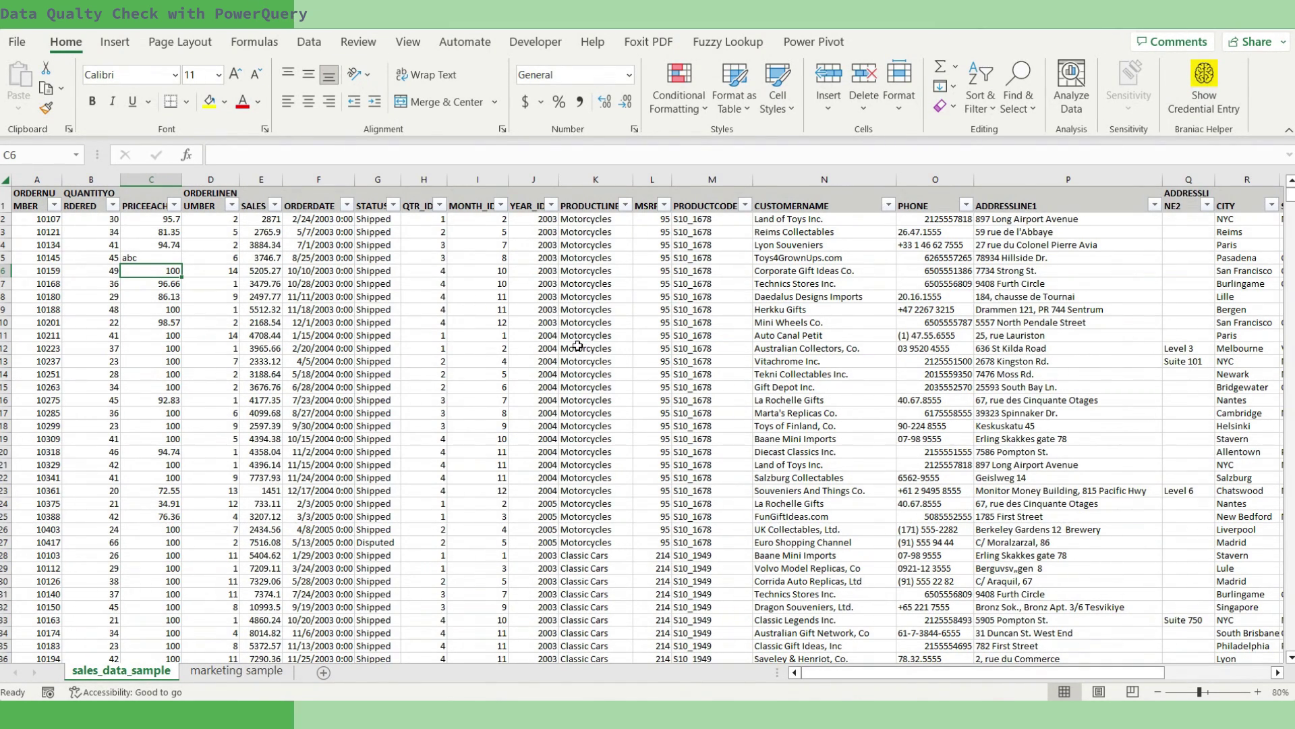
# - Convert the whole sales_data_sample range into Excel table Table1
pyautogui.click(578, 346)
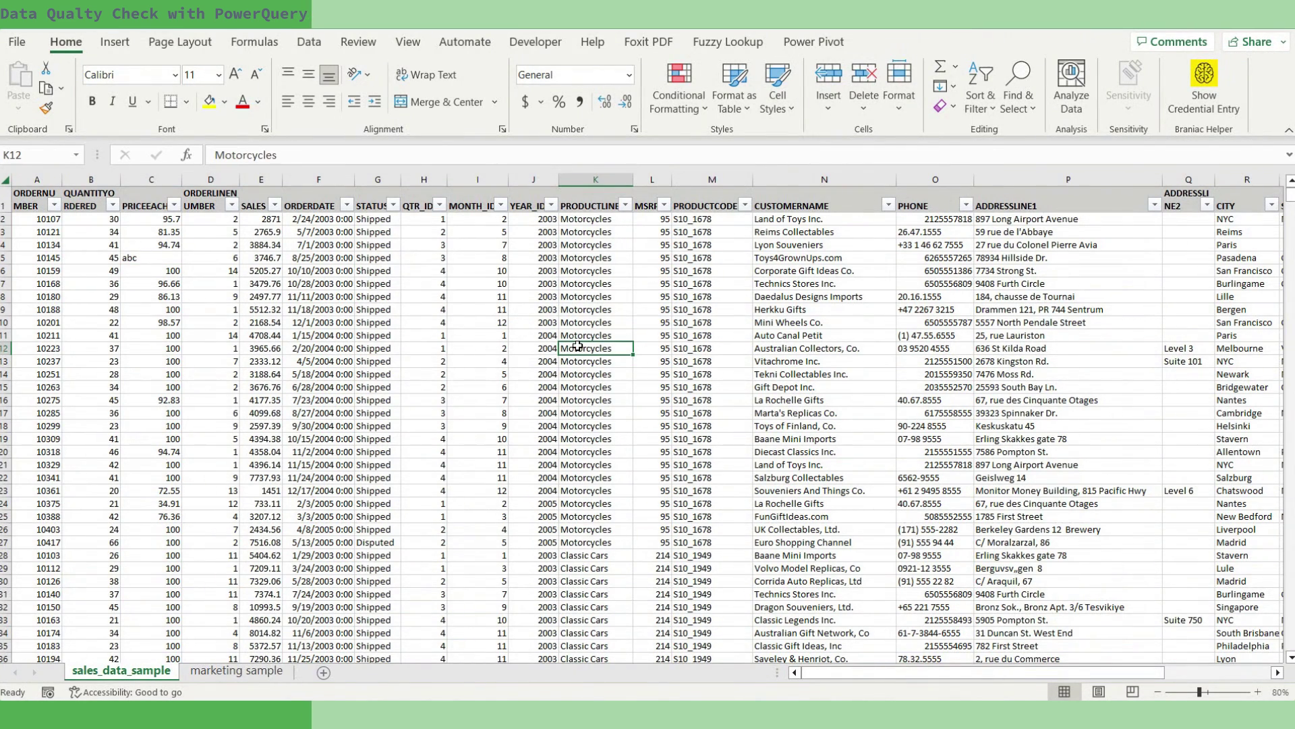
pyautogui.hotkey('ctrl', 'a')
pyautogui.hotkey('ctrl', 't')
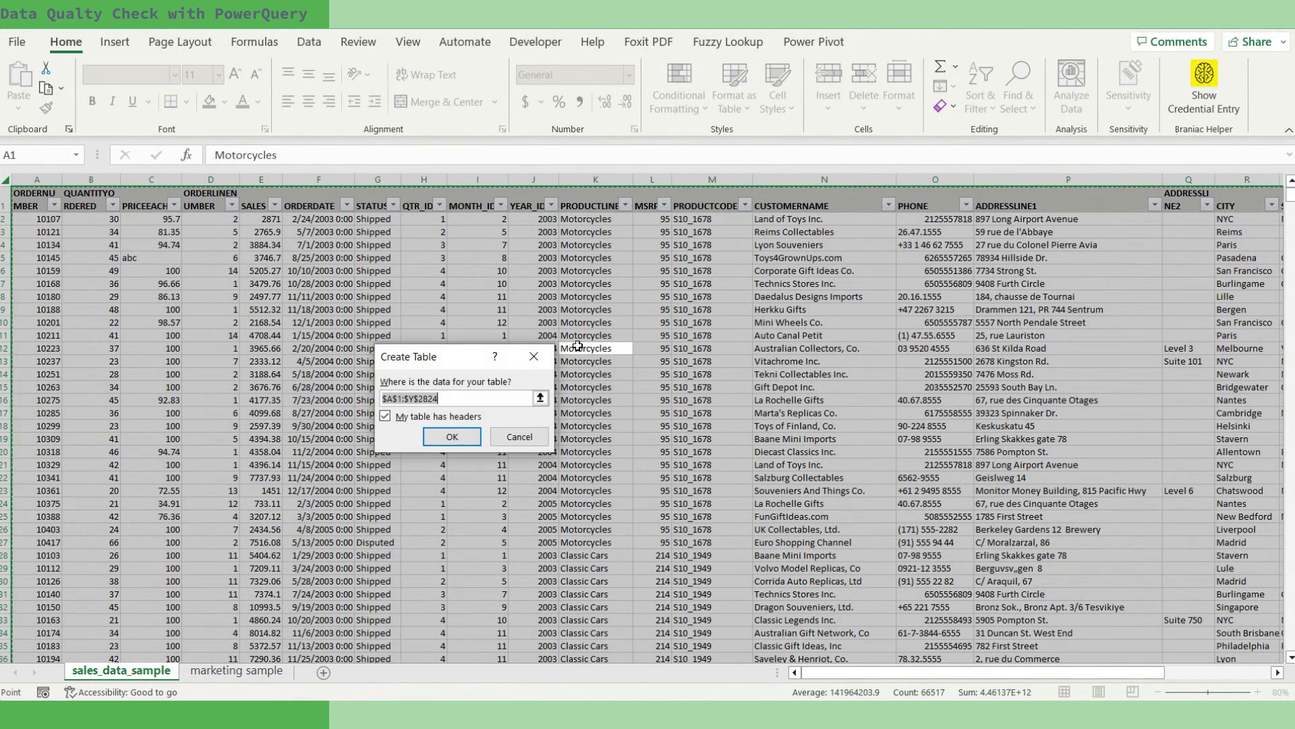
pyautogui.click(445, 438)
pyautogui.click(550, 362)
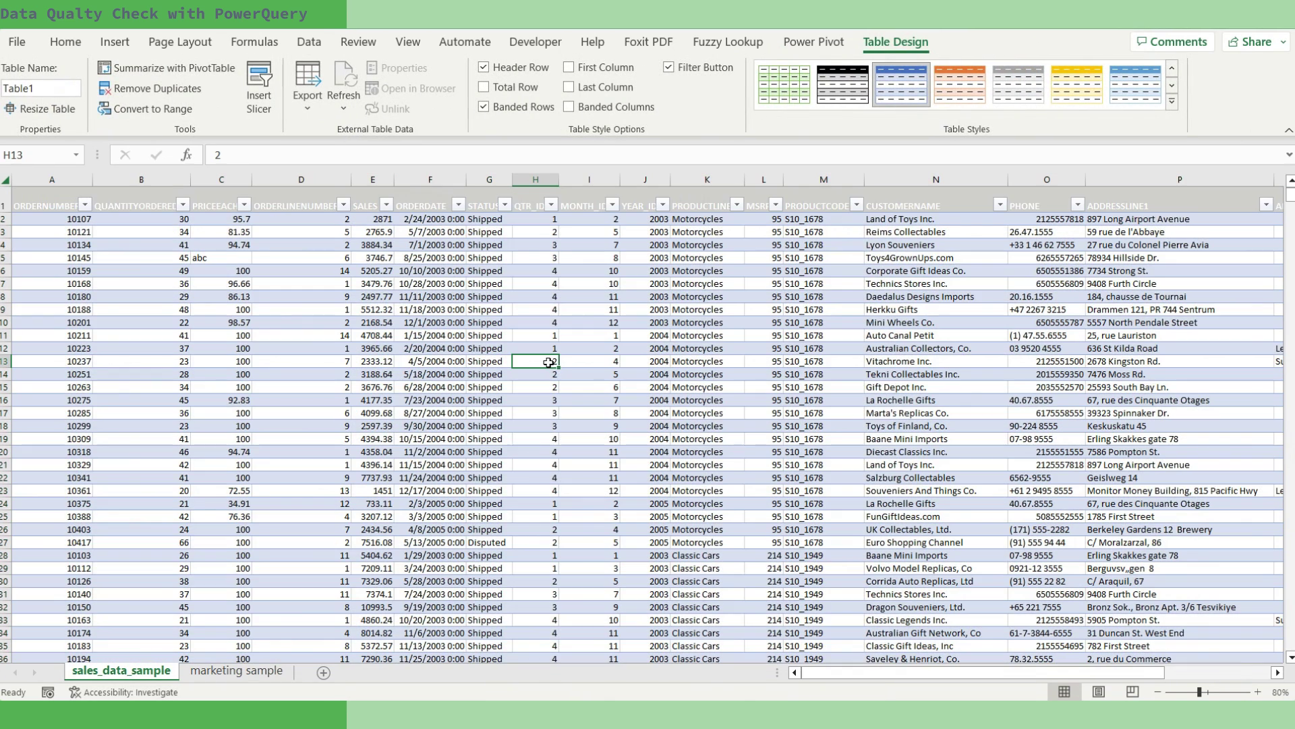
pyautogui.rightClick(220, 309)
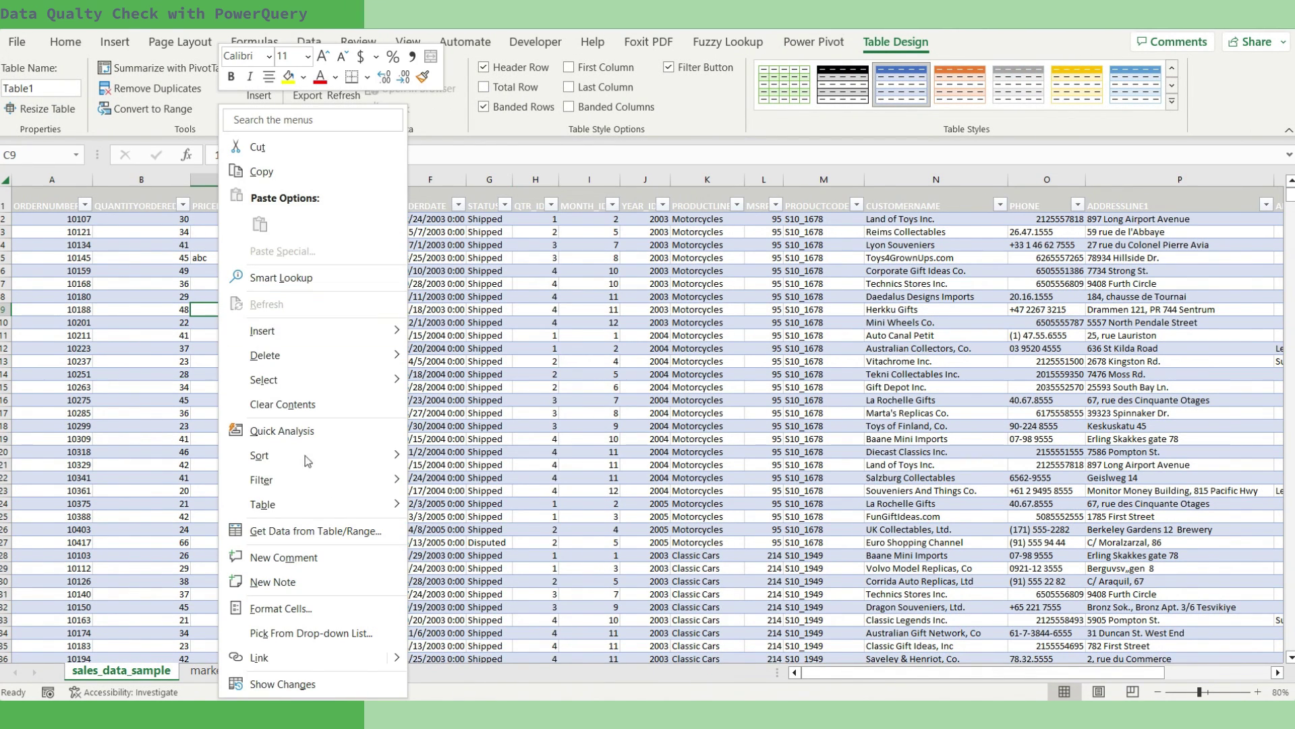
# - Load Table1 into Power Query from Table/Range and rename the query Sales_Table
pyautogui.click(330, 531)
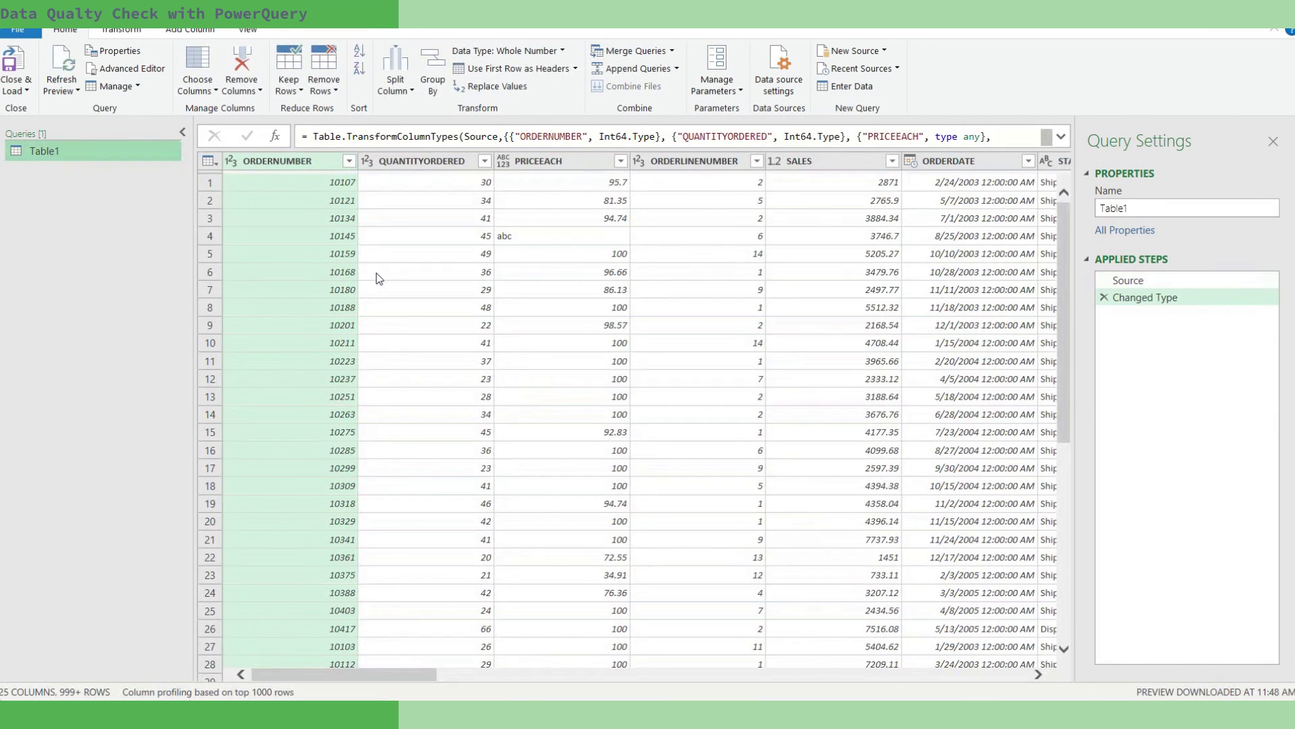
pyautogui.doubleClick(1109, 209)
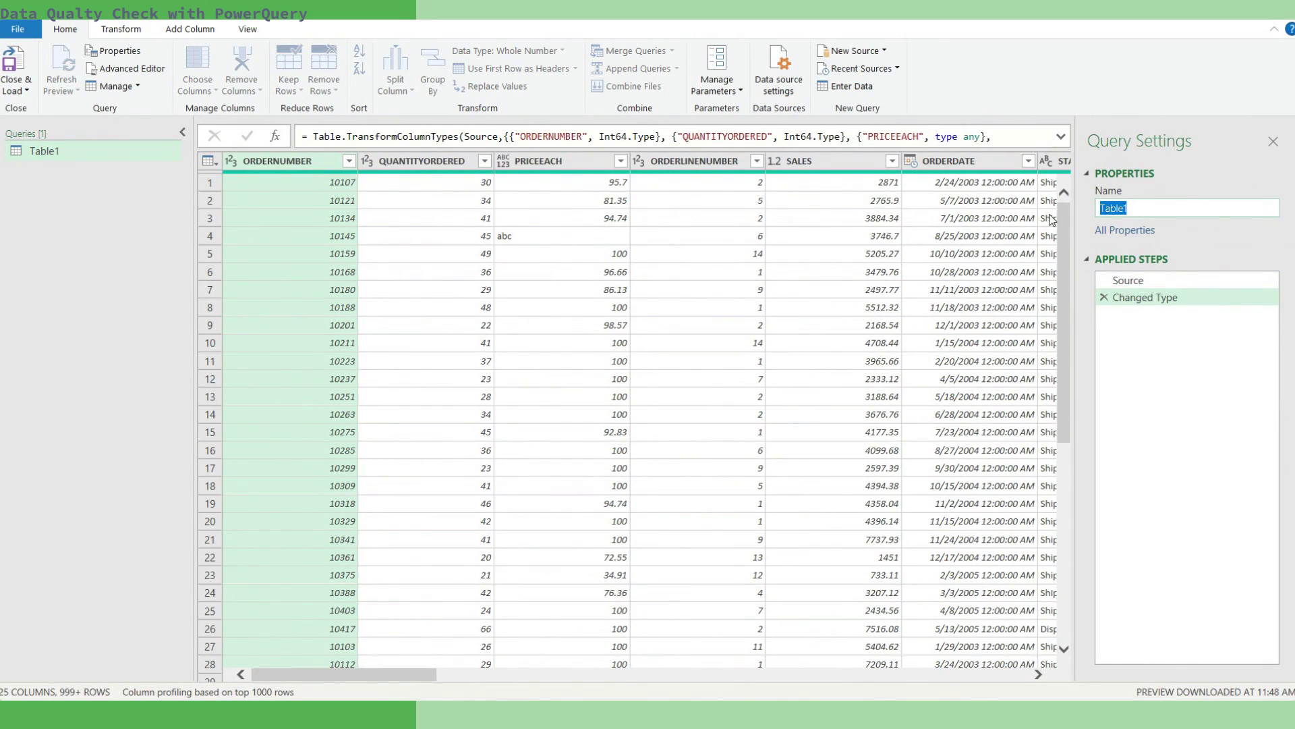
pyautogui.write('Sales')
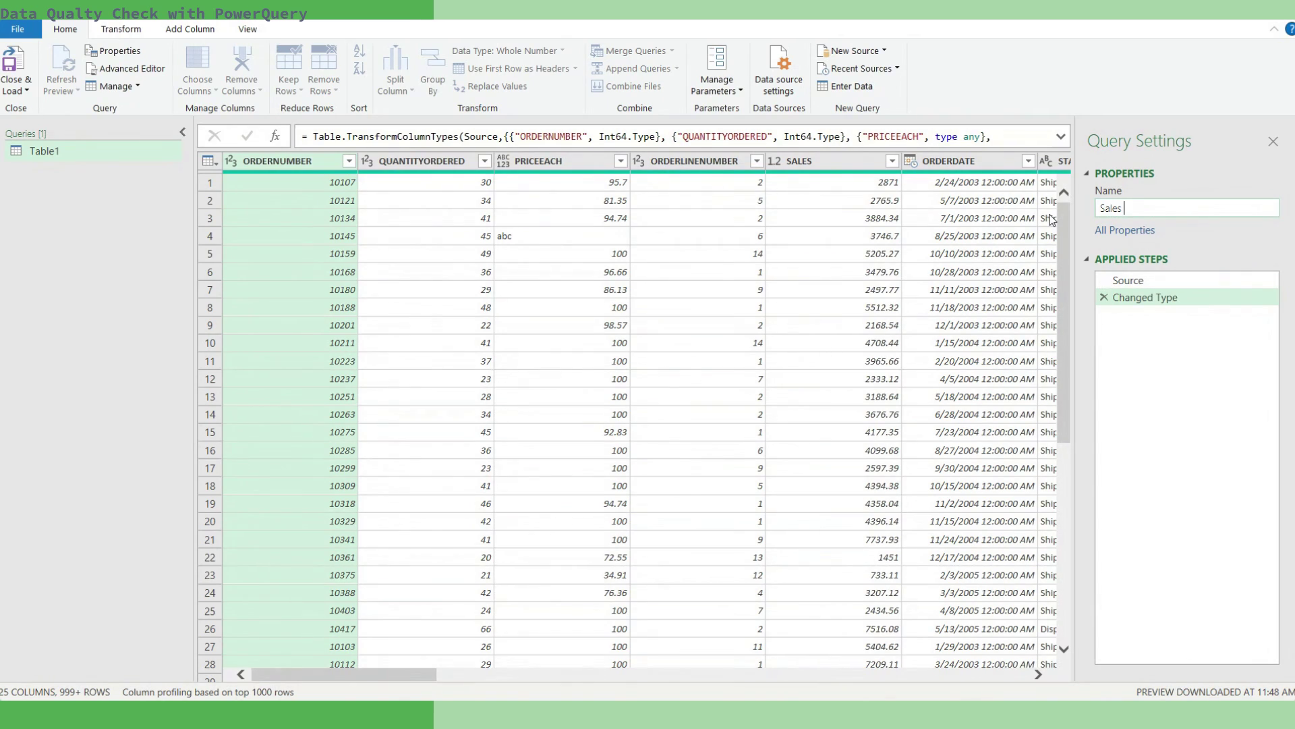
pyautogui.write('_Table')
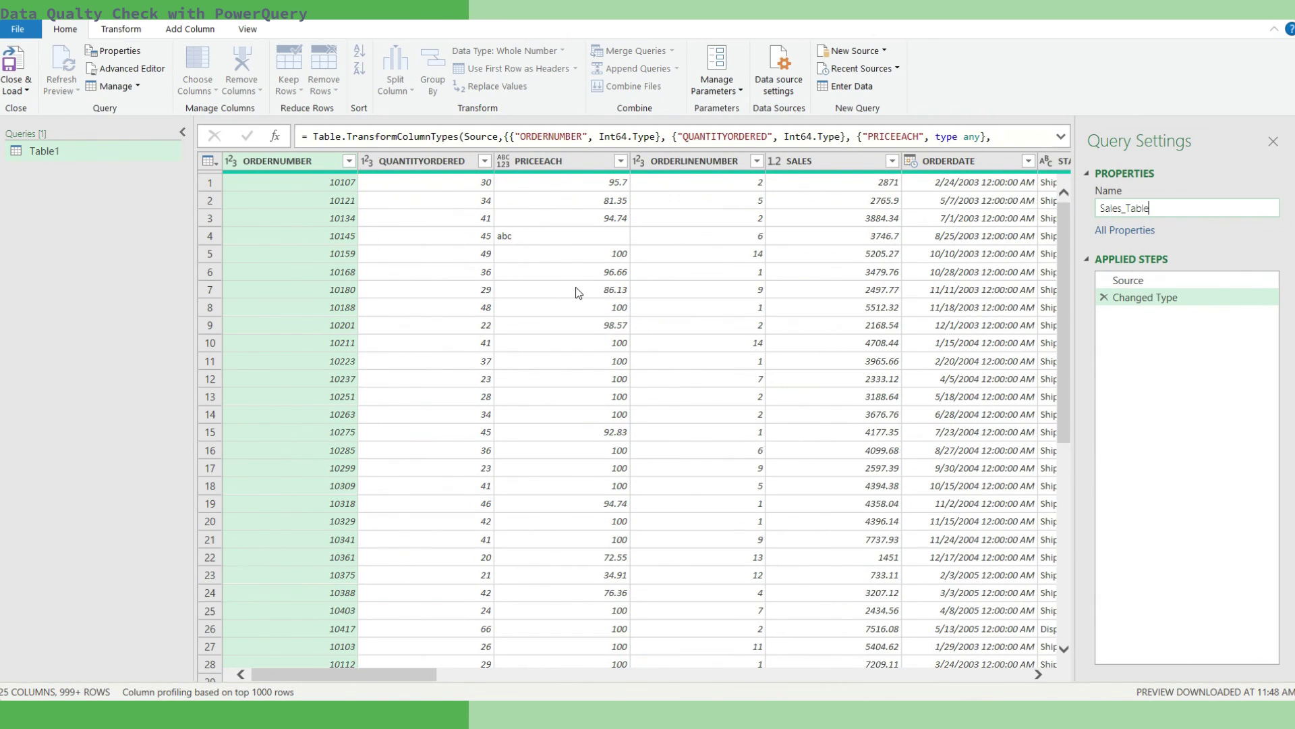
pyautogui.press('Return')
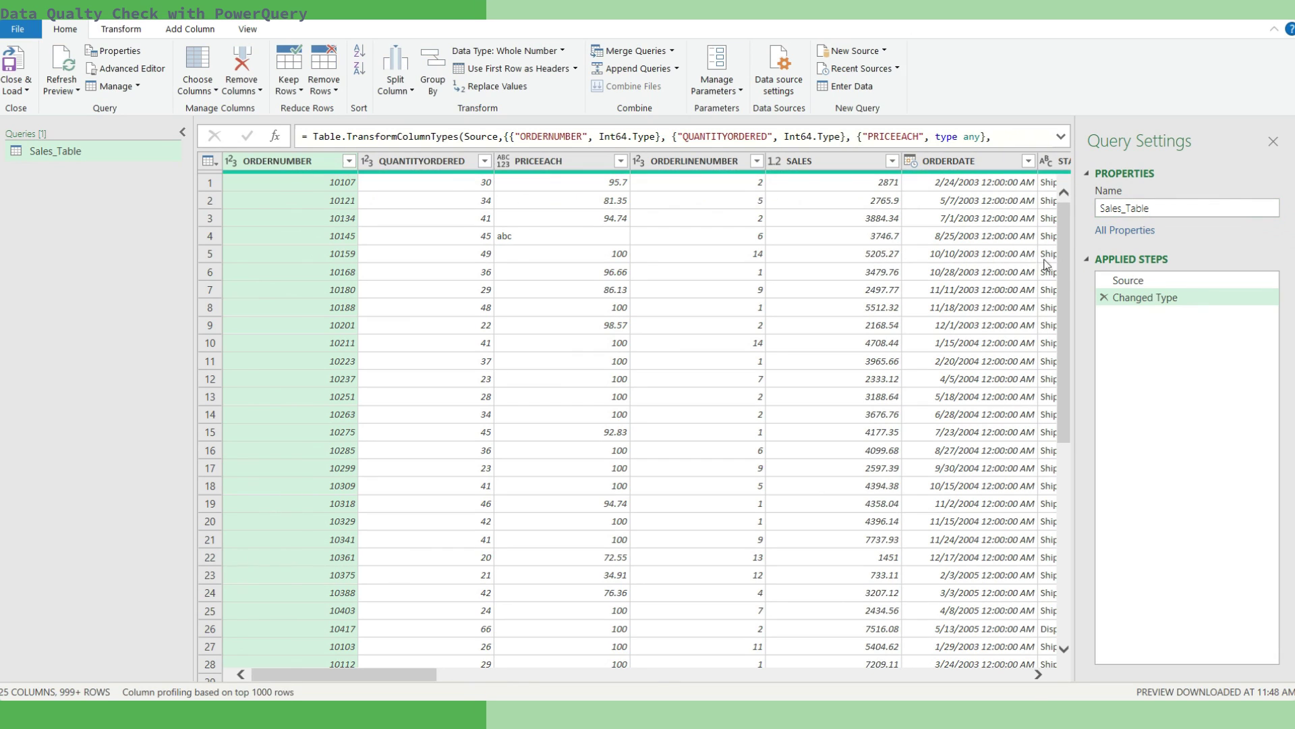
# - Set PRICEEACH to Decimal Number and inspect the row 4 Error caused by 'abc'
pyautogui.click(504, 162)
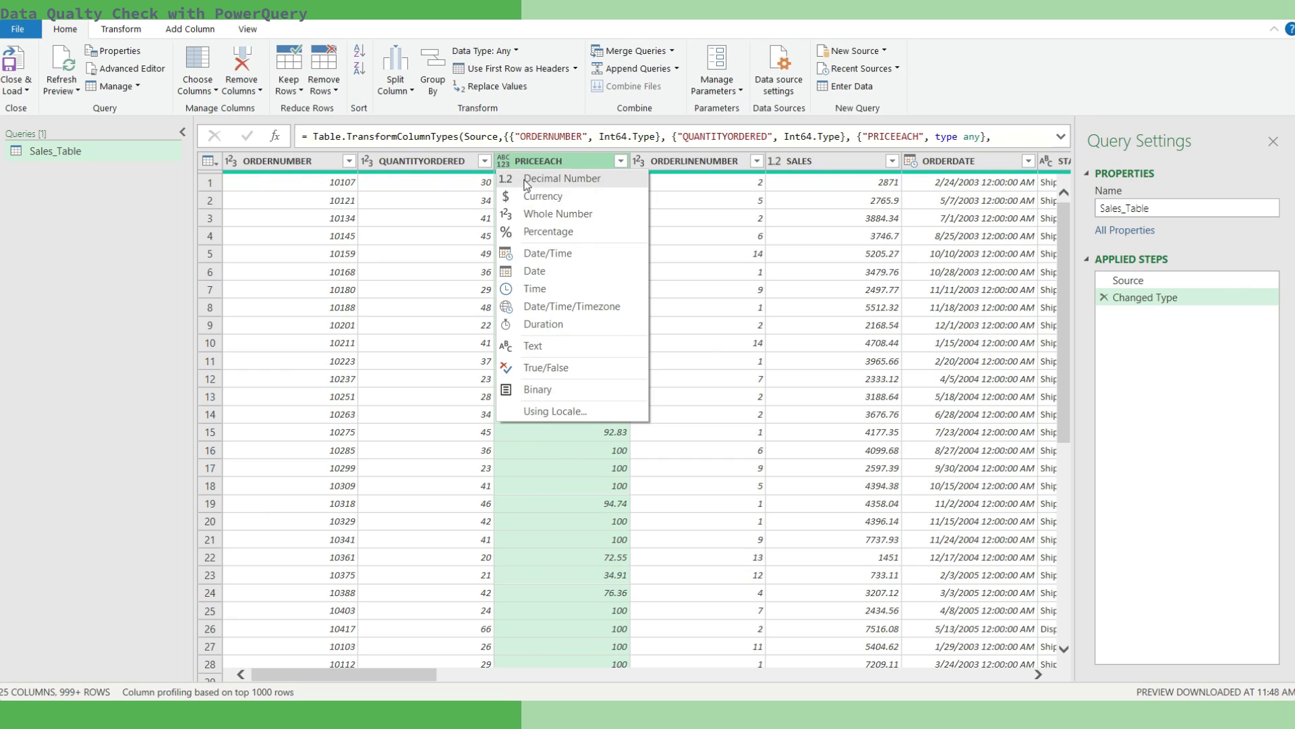
pyautogui.click(527, 180)
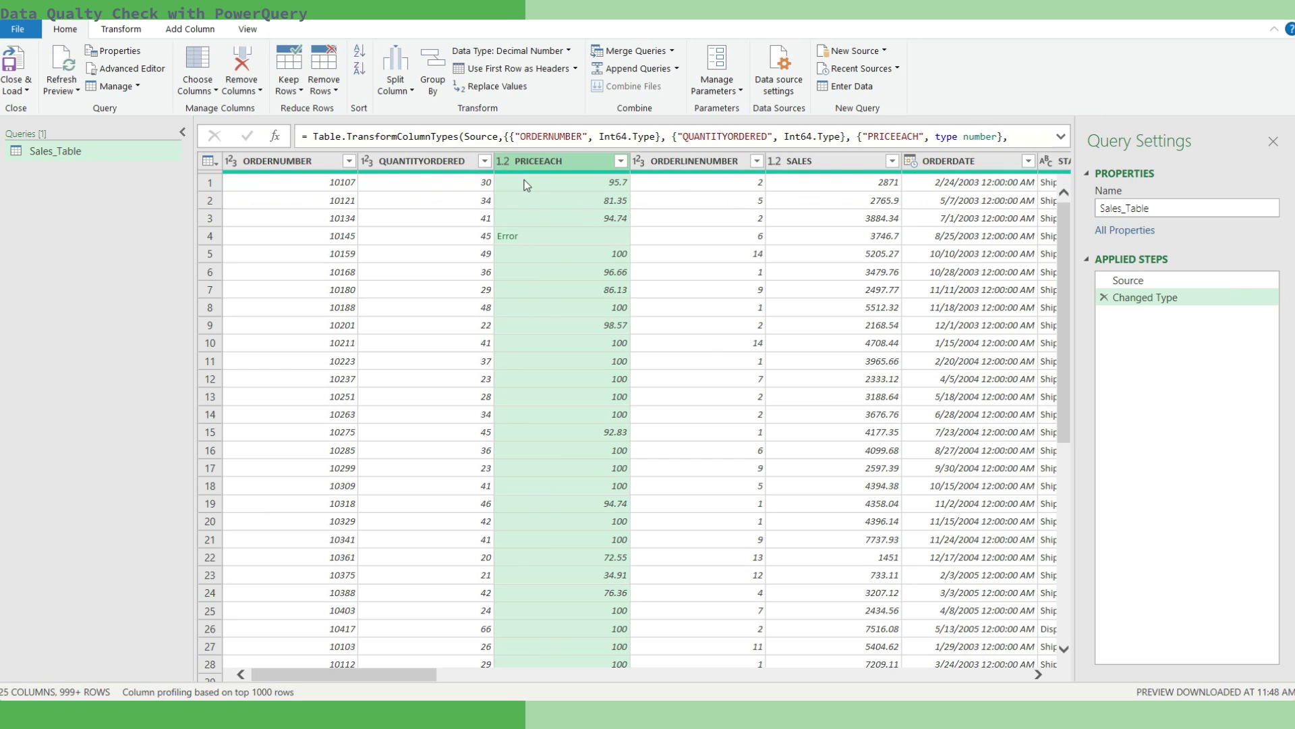
pyautogui.click(515, 240)
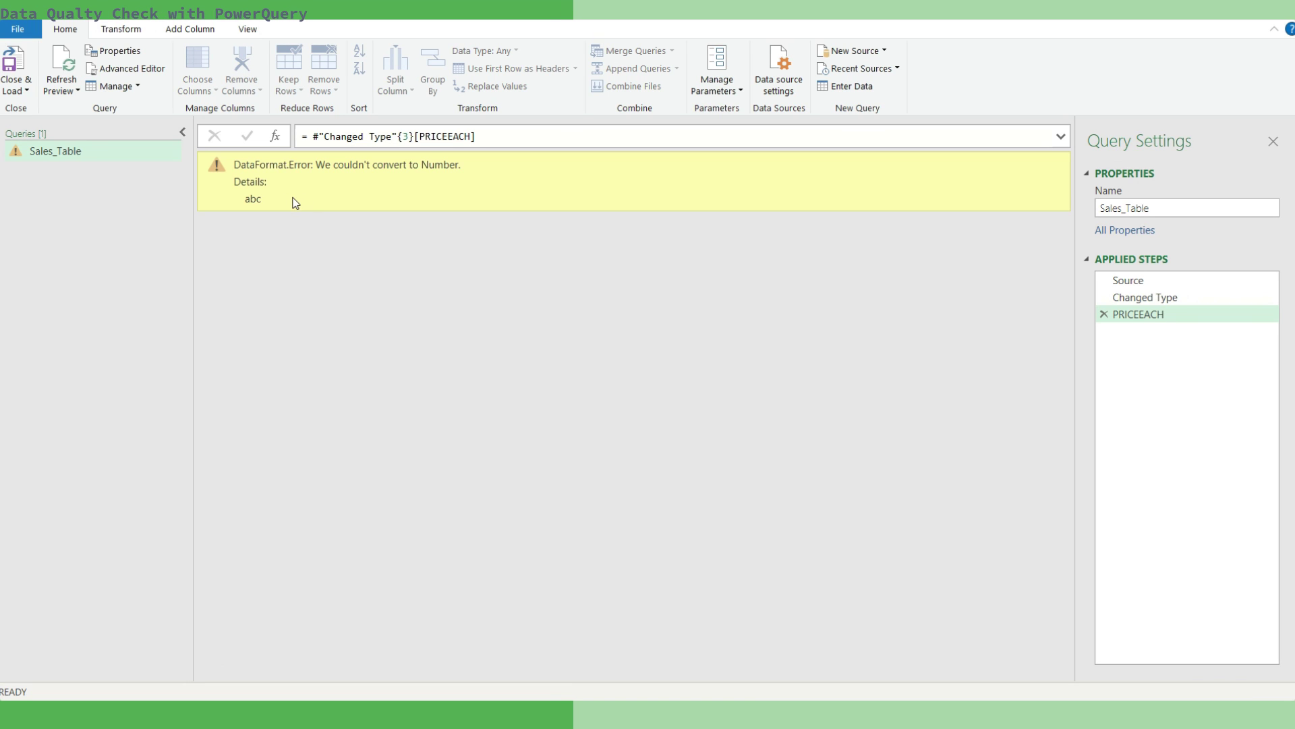
pyautogui.click(1145, 296)
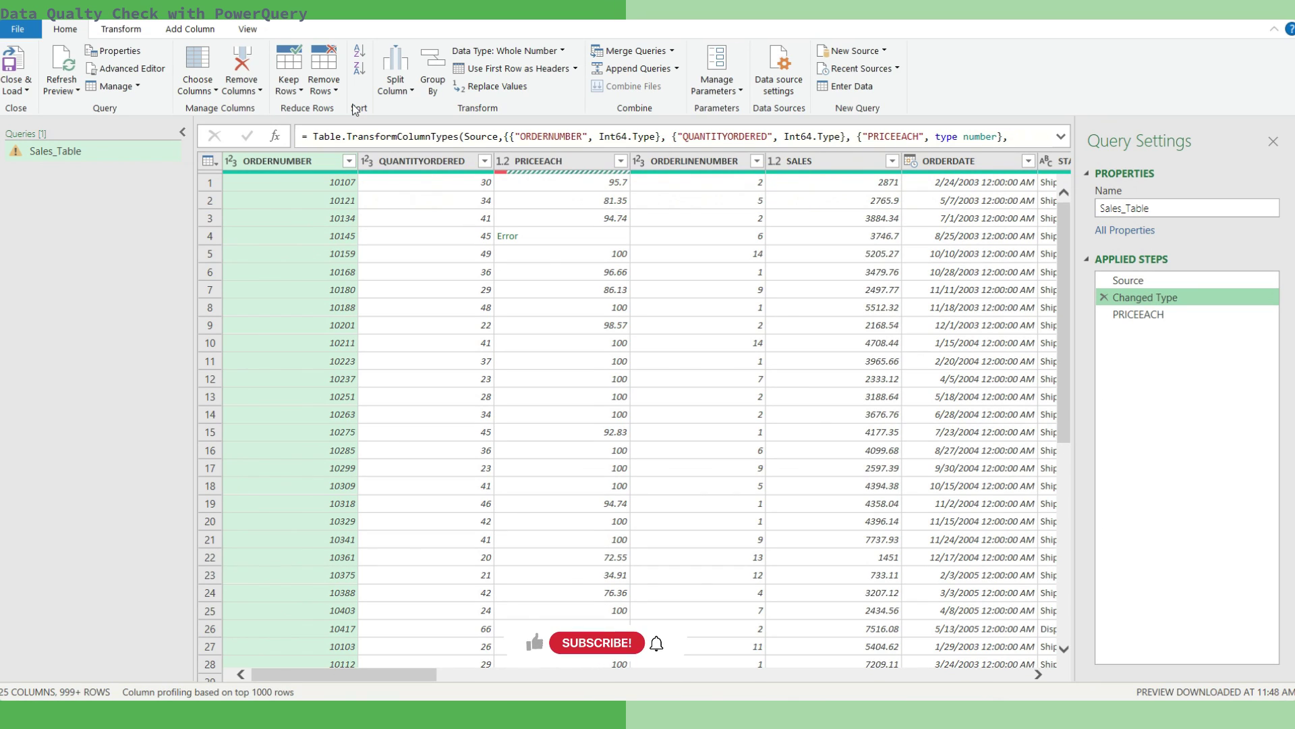
# - Turn on Column quality and Column profile in the View tab
pyautogui.click(247, 29)
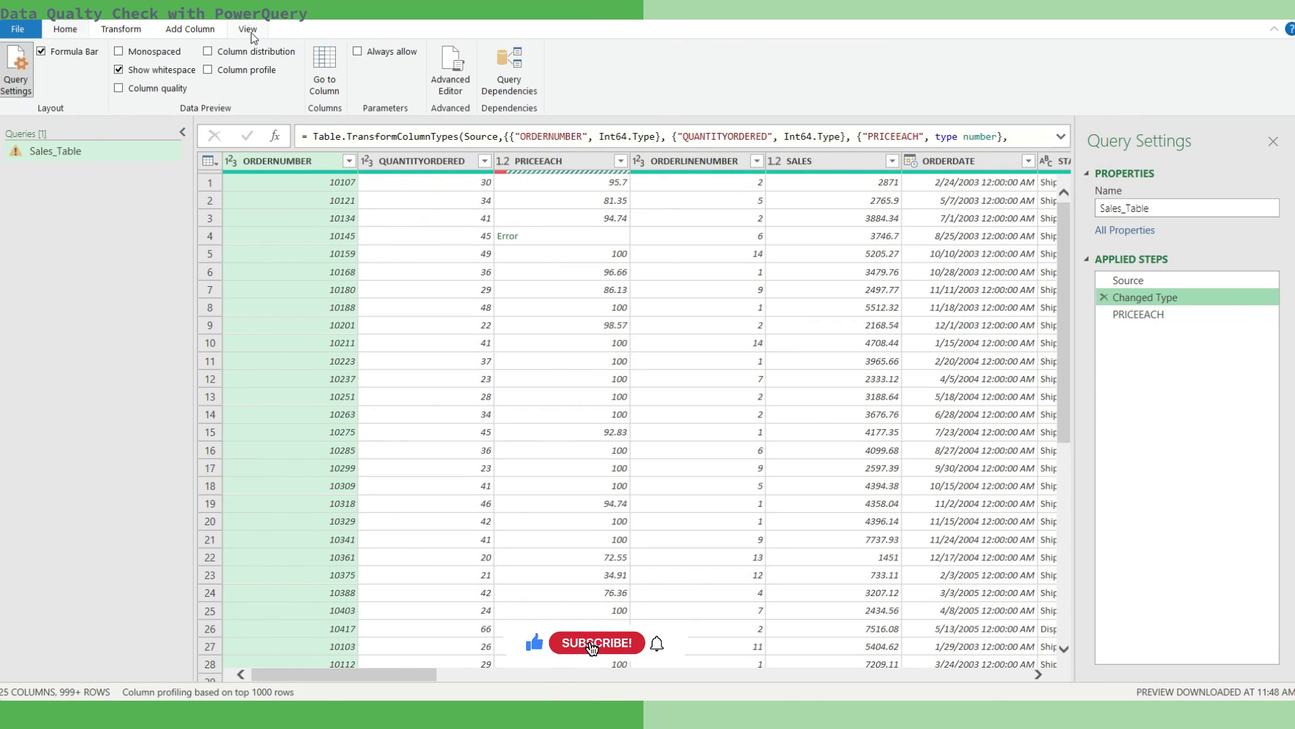
pyautogui.click(118, 90)
pyautogui.click(209, 70)
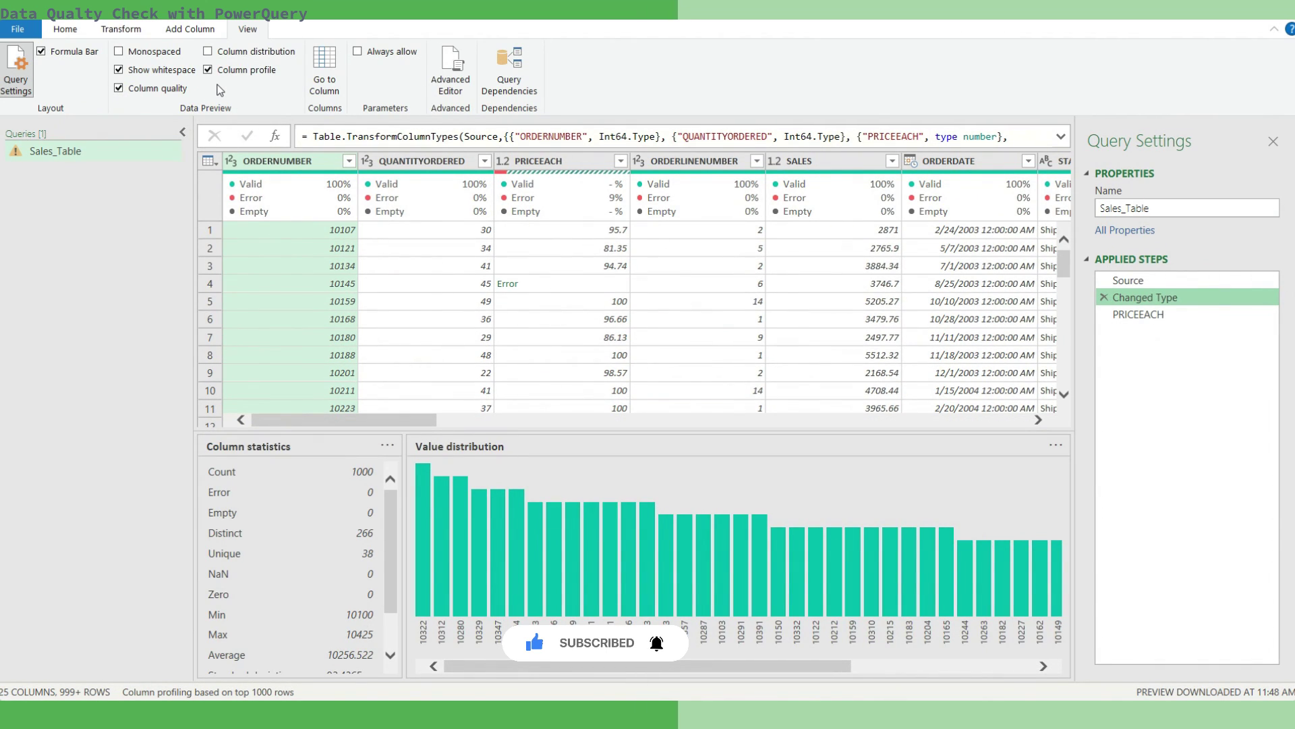
# - Review statistics for PRICEEACH (90 errors) and POSTALCODE (41 empty values)
pyautogui.moveTo(578, 197)
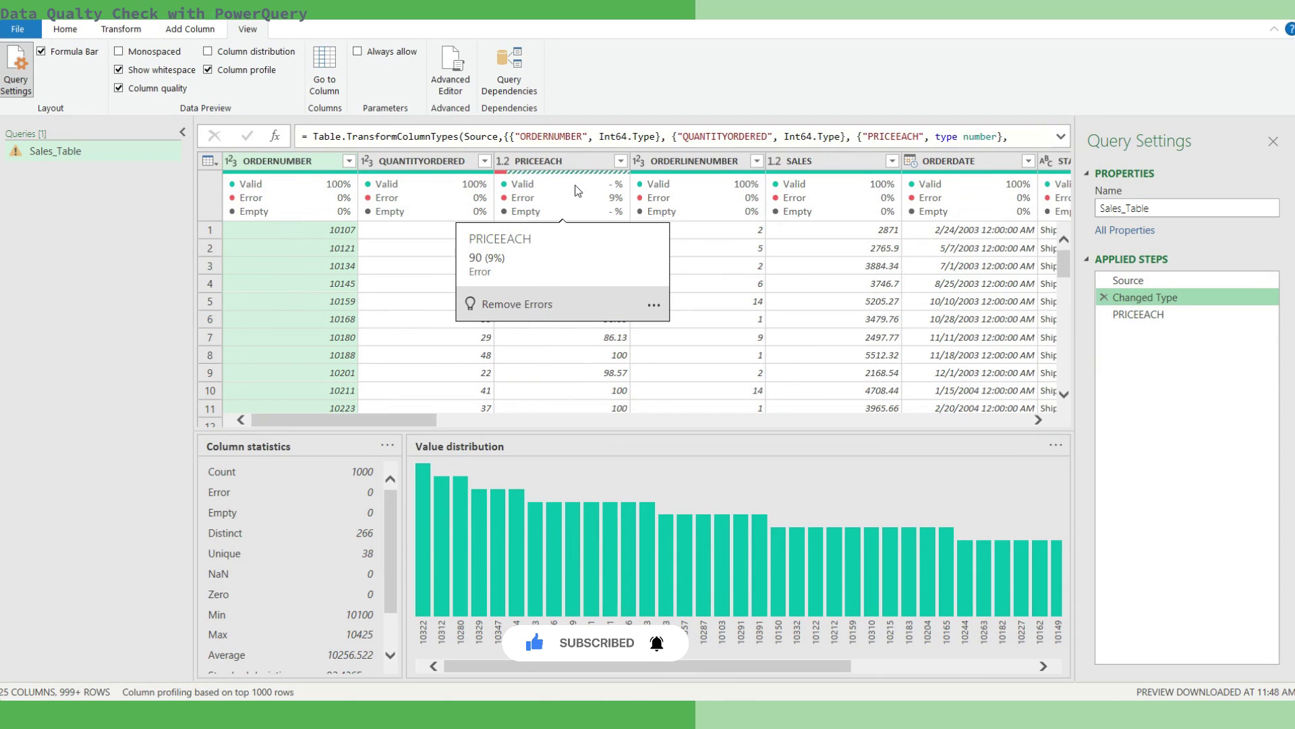
pyautogui.click(585, 161)
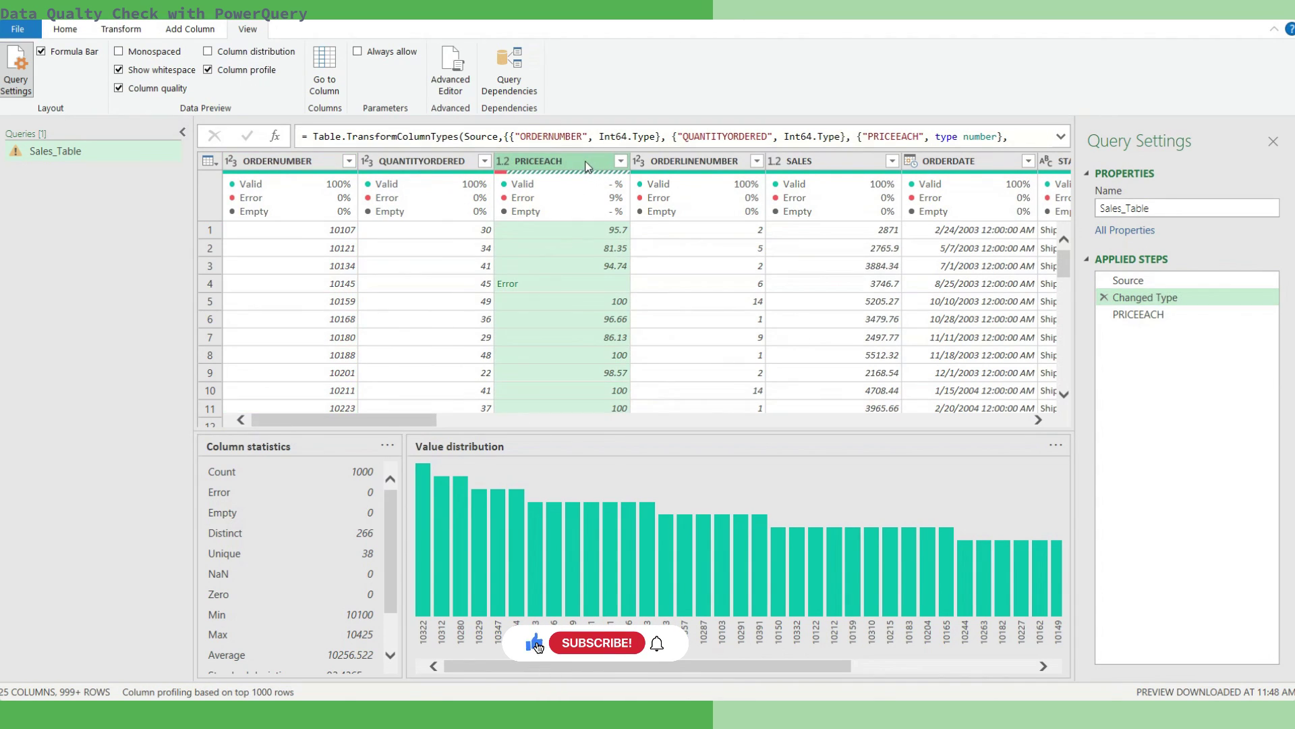
pyautogui.moveTo(606, 207)
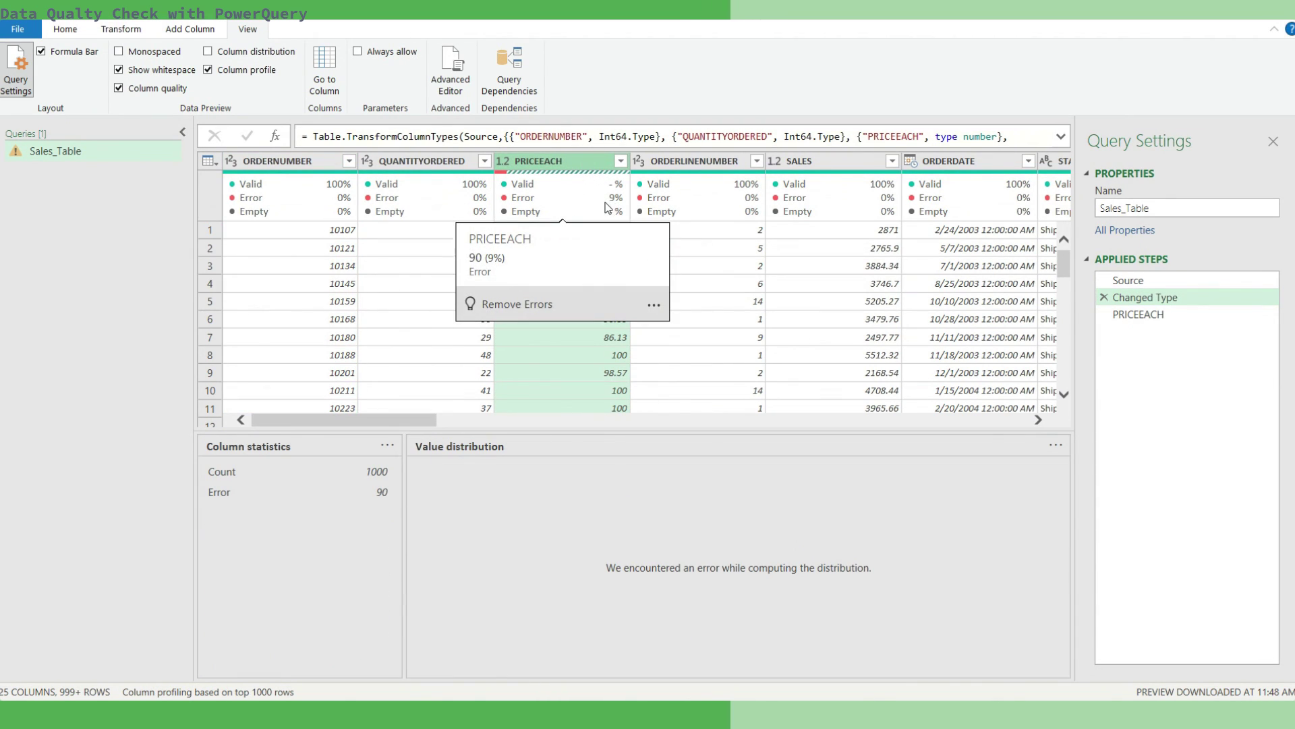
pyautogui.moveTo(423, 419); pyautogui.dragTo(809, 444)
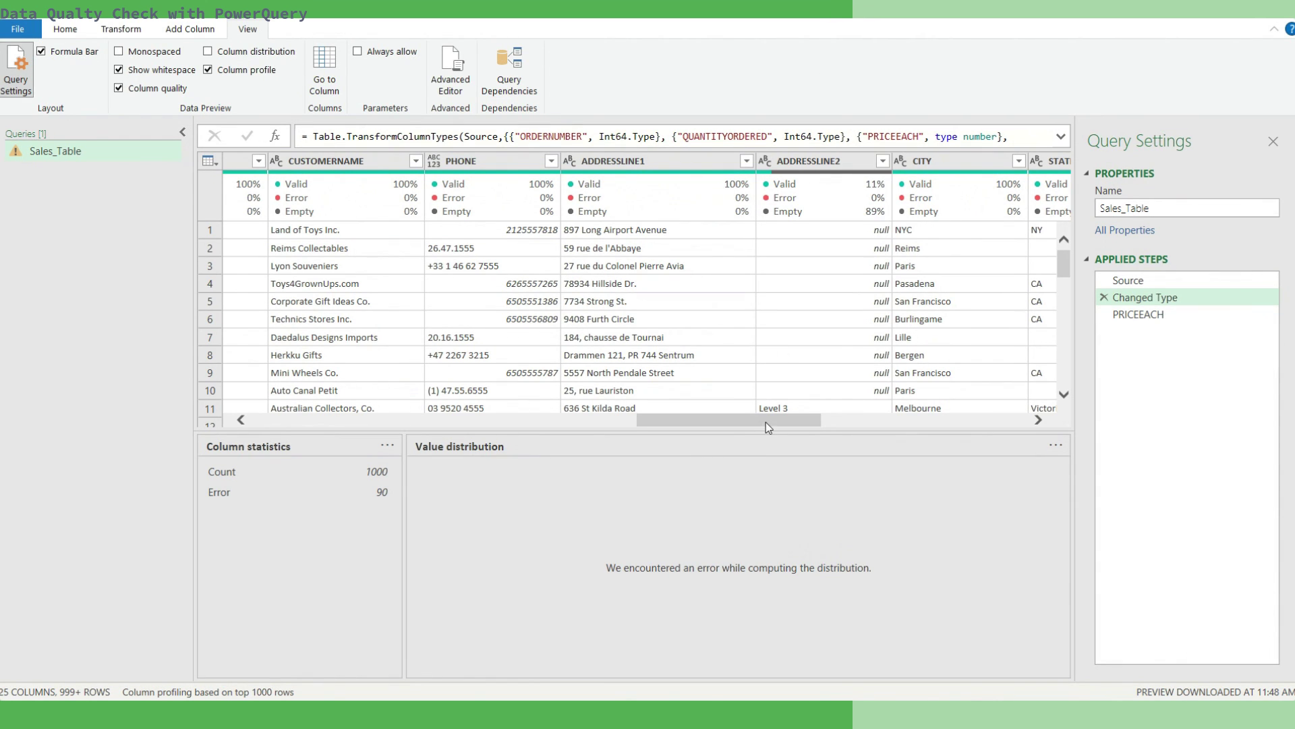
pyautogui.moveTo(767, 423); pyautogui.dragTo(858, 419)
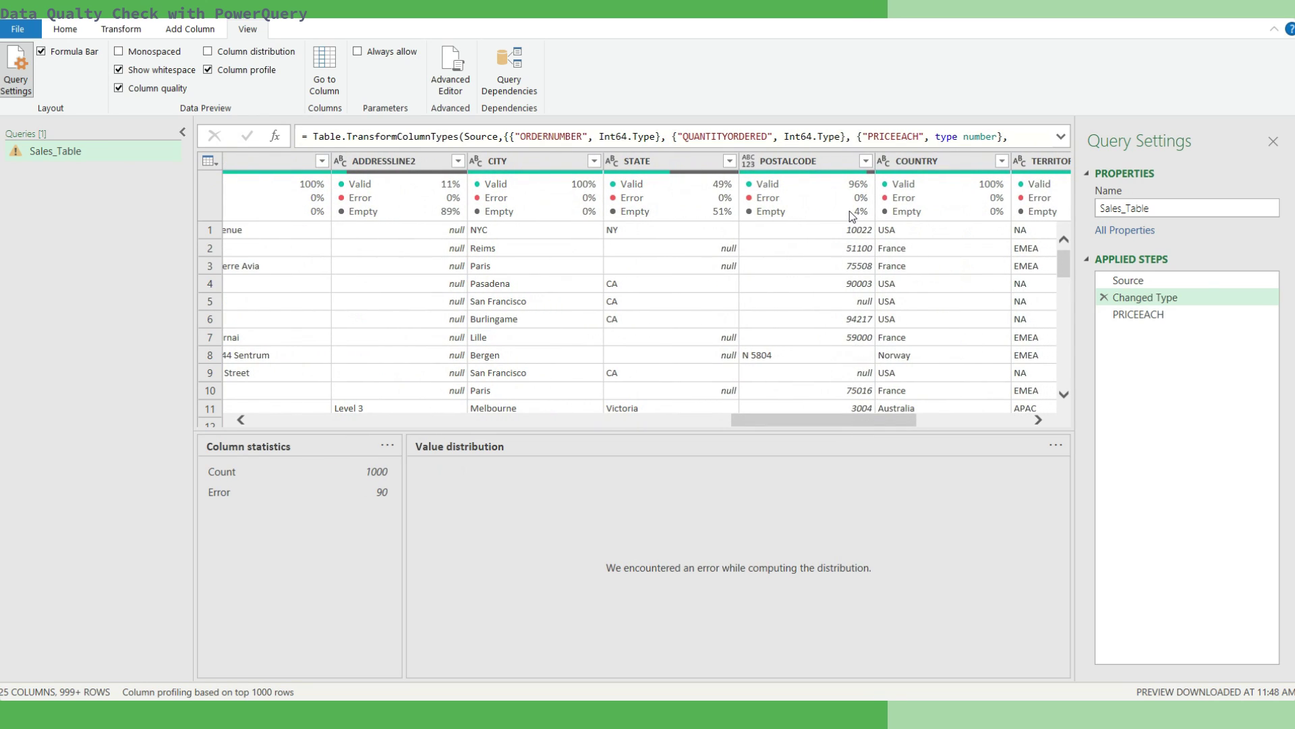
pyautogui.click(812, 163)
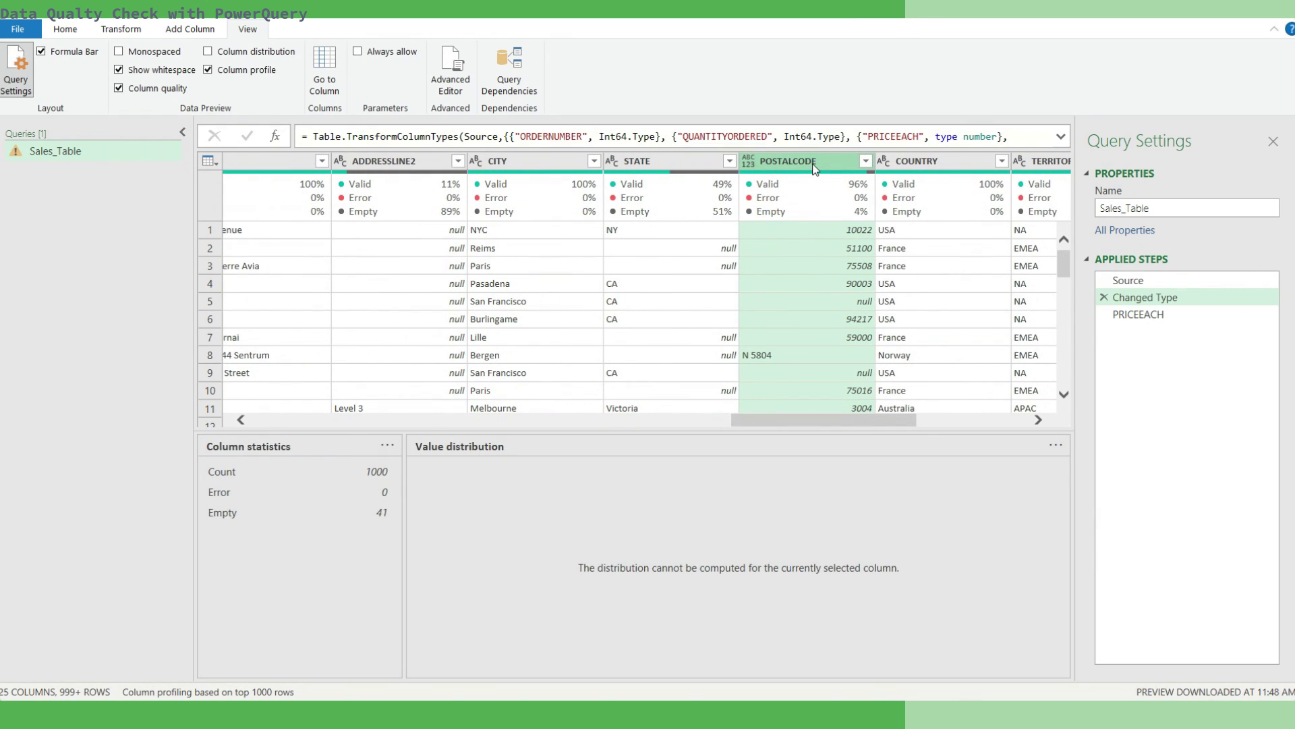
pyautogui.moveTo(855, 213)
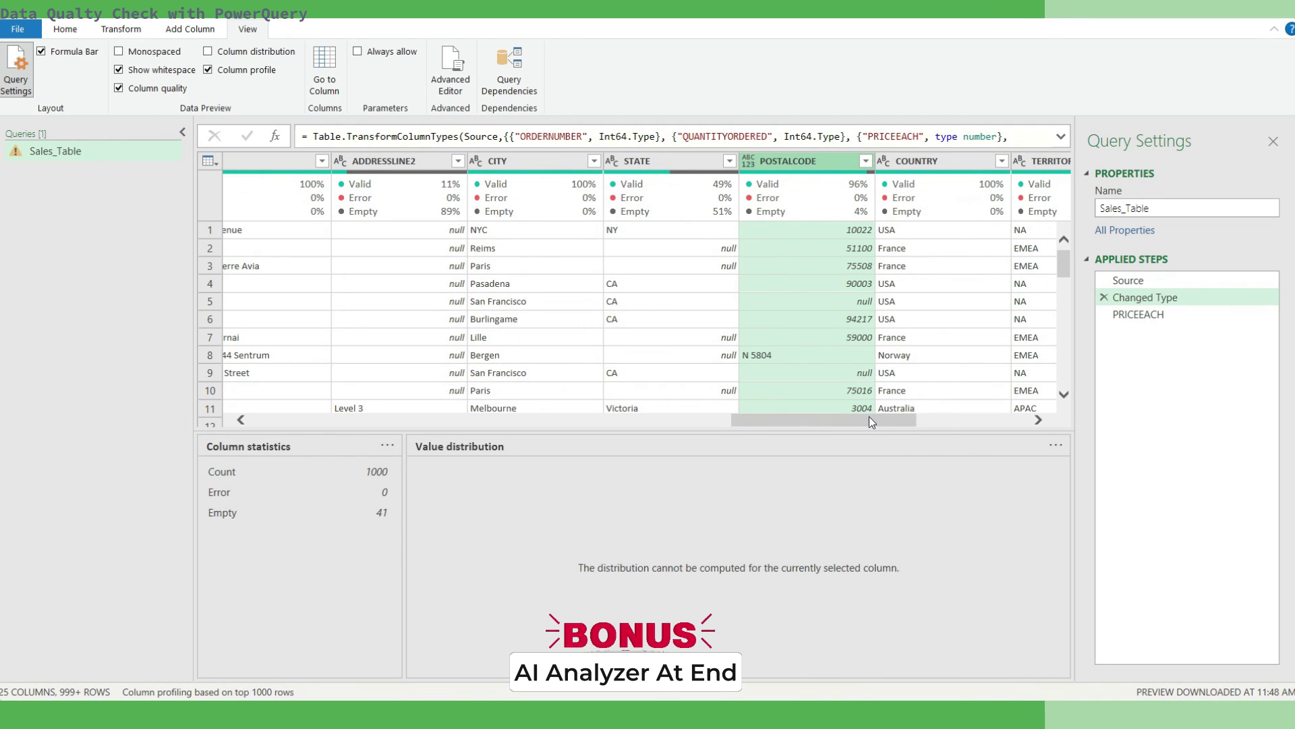
pyautogui.moveTo(869, 418); pyautogui.dragTo(383, 423)
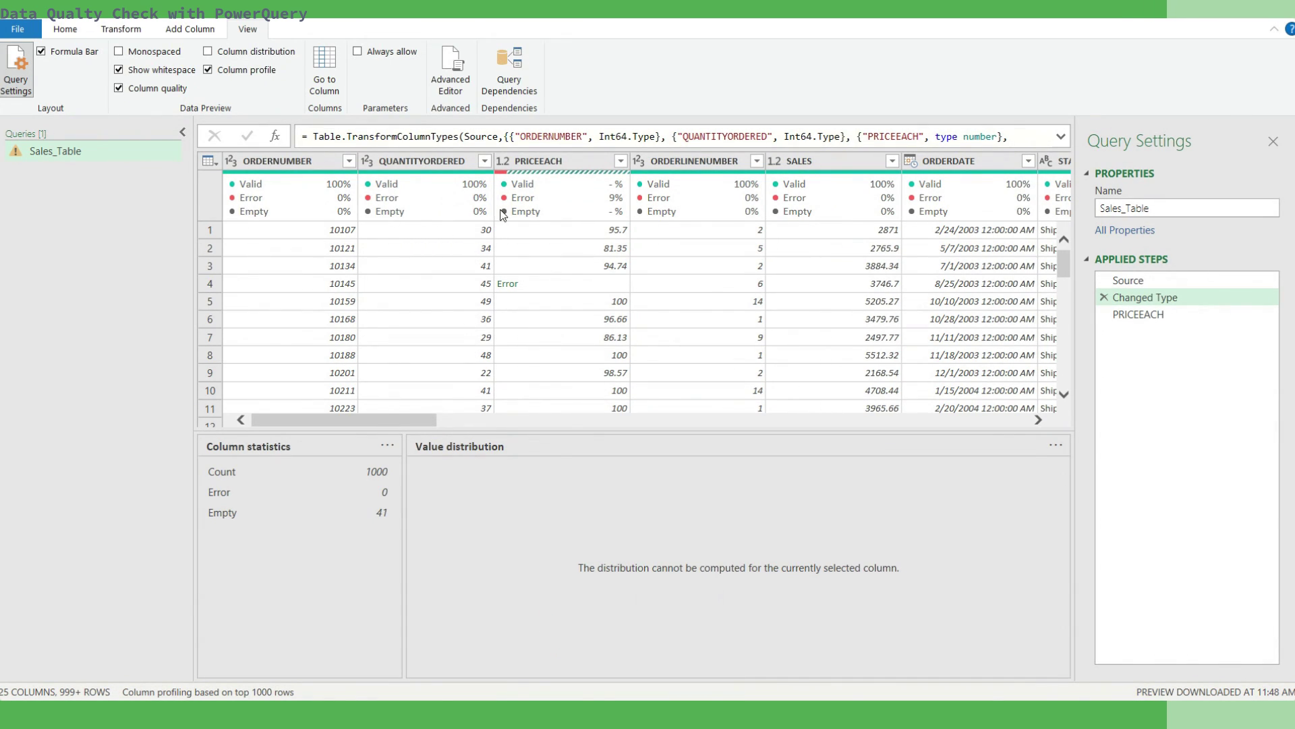
# - Remove the PRICEEACH error rows and Close & Load Sales_Table into Excel
pyautogui.moveTo(524, 180)
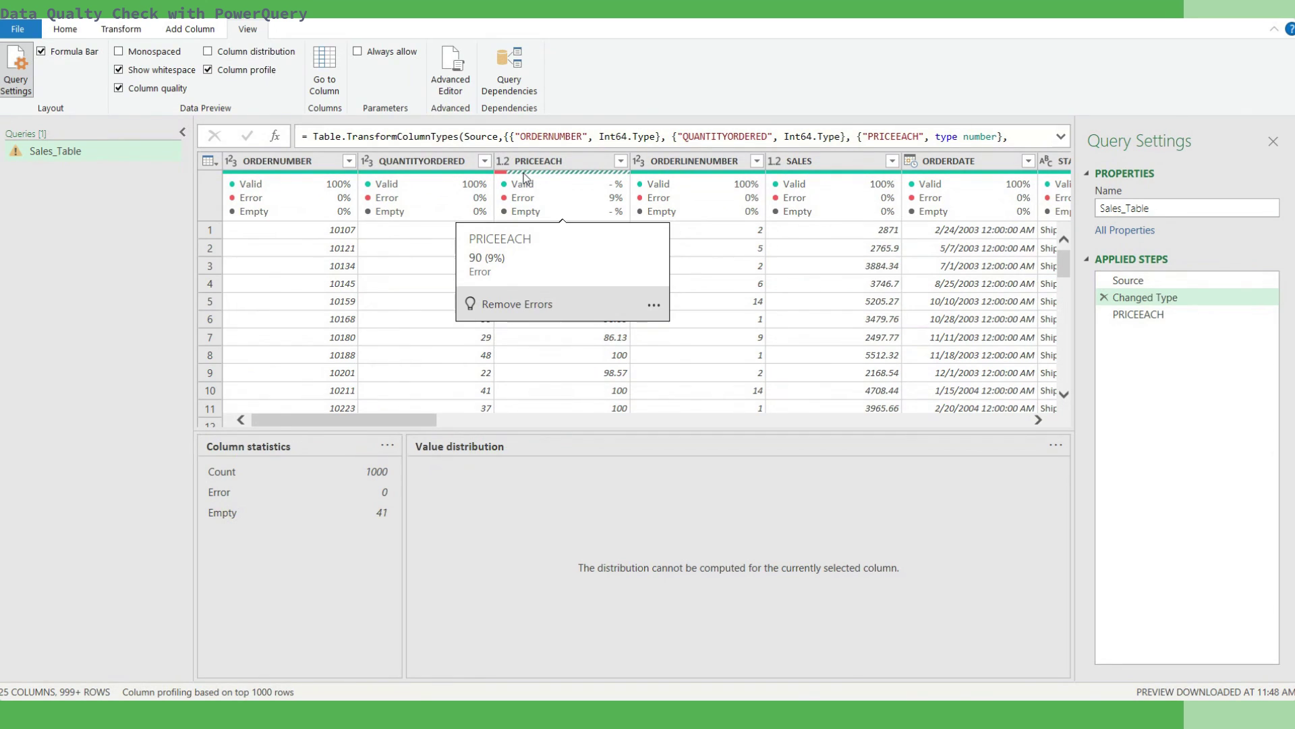
pyautogui.click(517, 305)
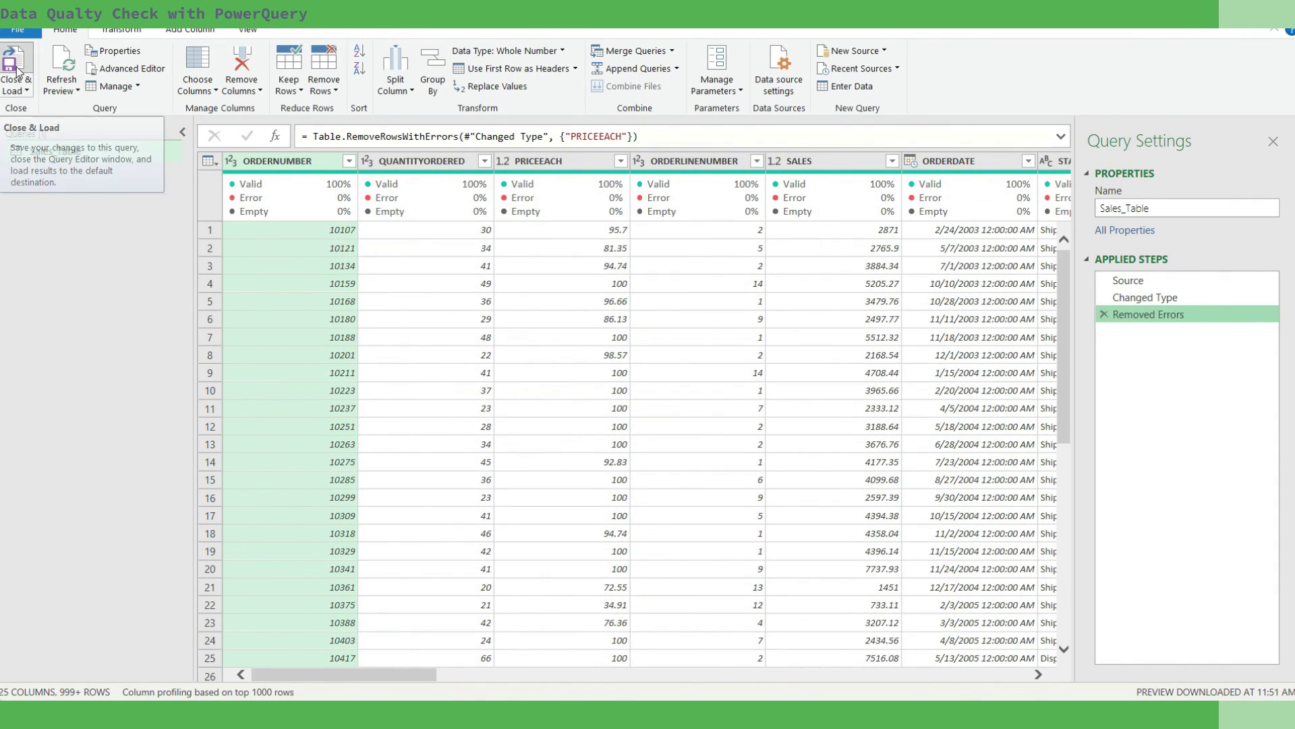
pyautogui.click(18, 71)
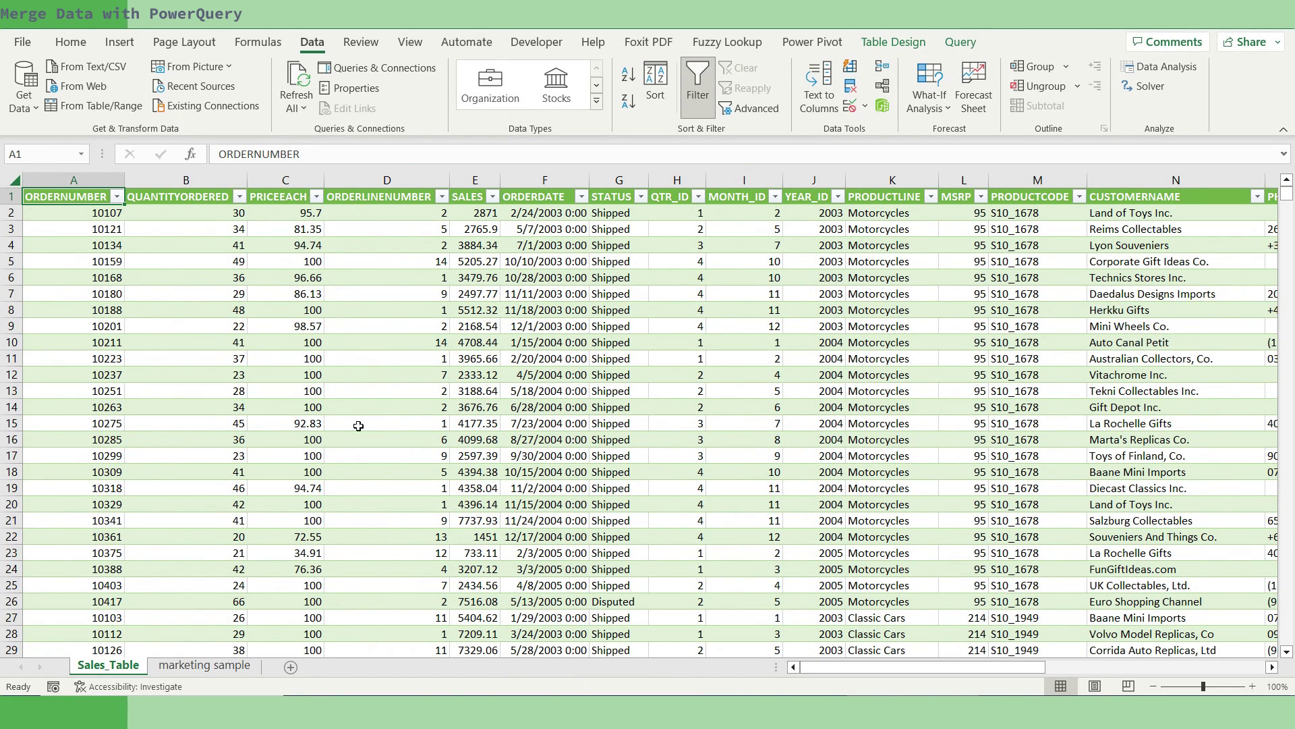
# - Go to the marketing sample worksheet with TV, Radio, Social Media, Influencer and Product Line columns
pyautogui.click(193, 666)
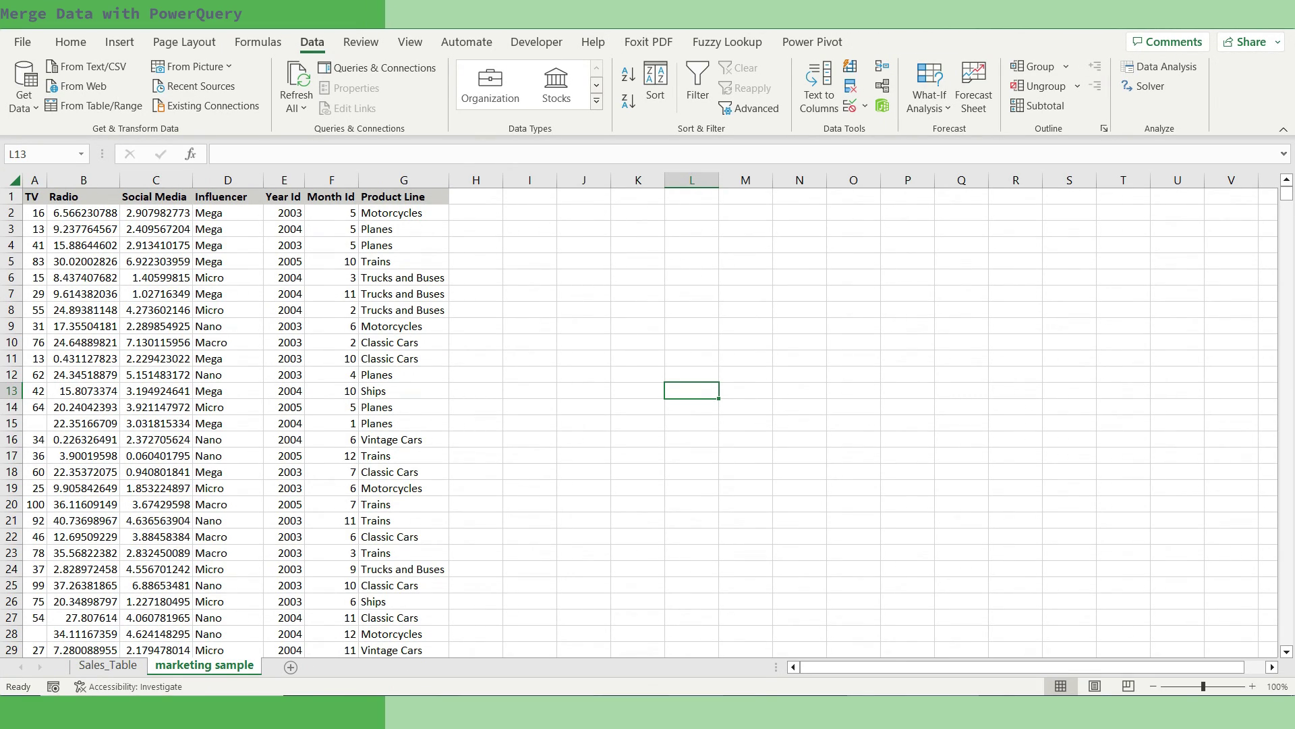
# - Convert the marketing data into table Table3 and load it into Power Query
pyautogui.click(67, 262)
pyautogui.hotkey('ctrl', 'a')
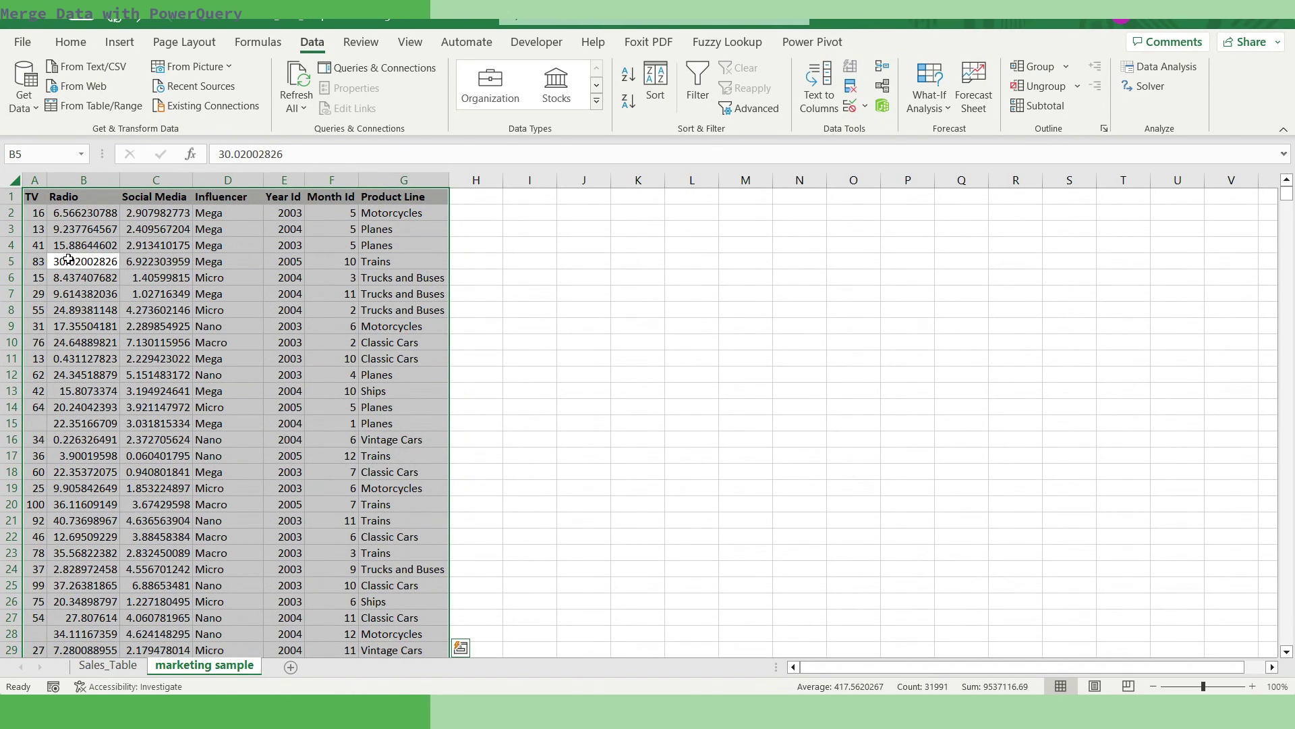
pyautogui.hotkey('ctrl', 't')
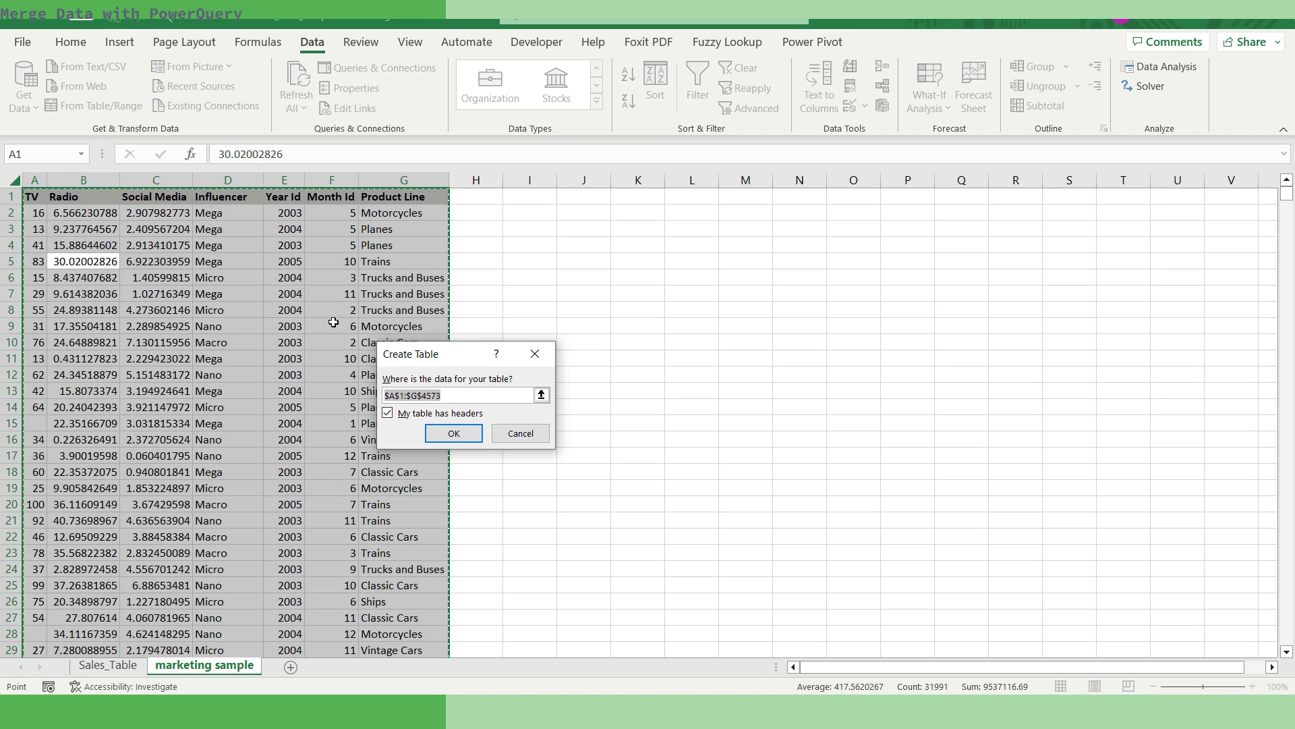
pyautogui.click(454, 432)
pyautogui.rightClick(199, 383)
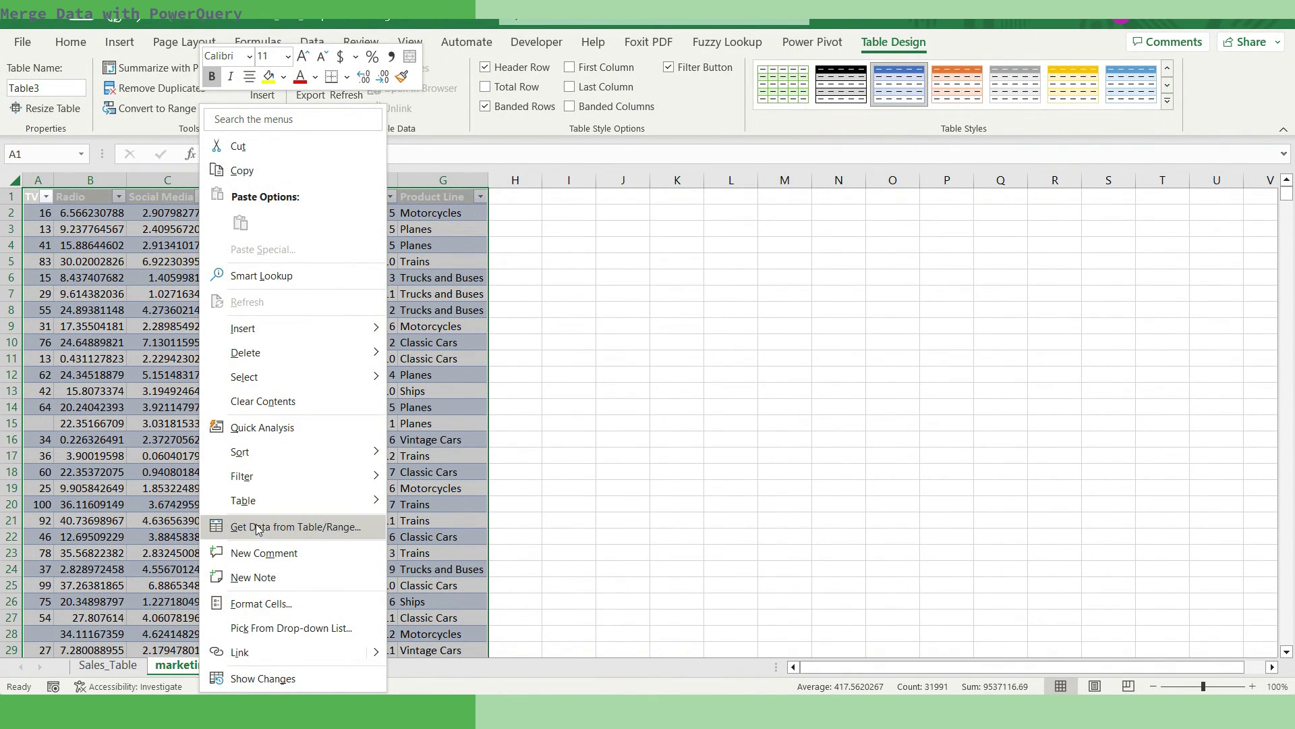
pyautogui.click(283, 527)
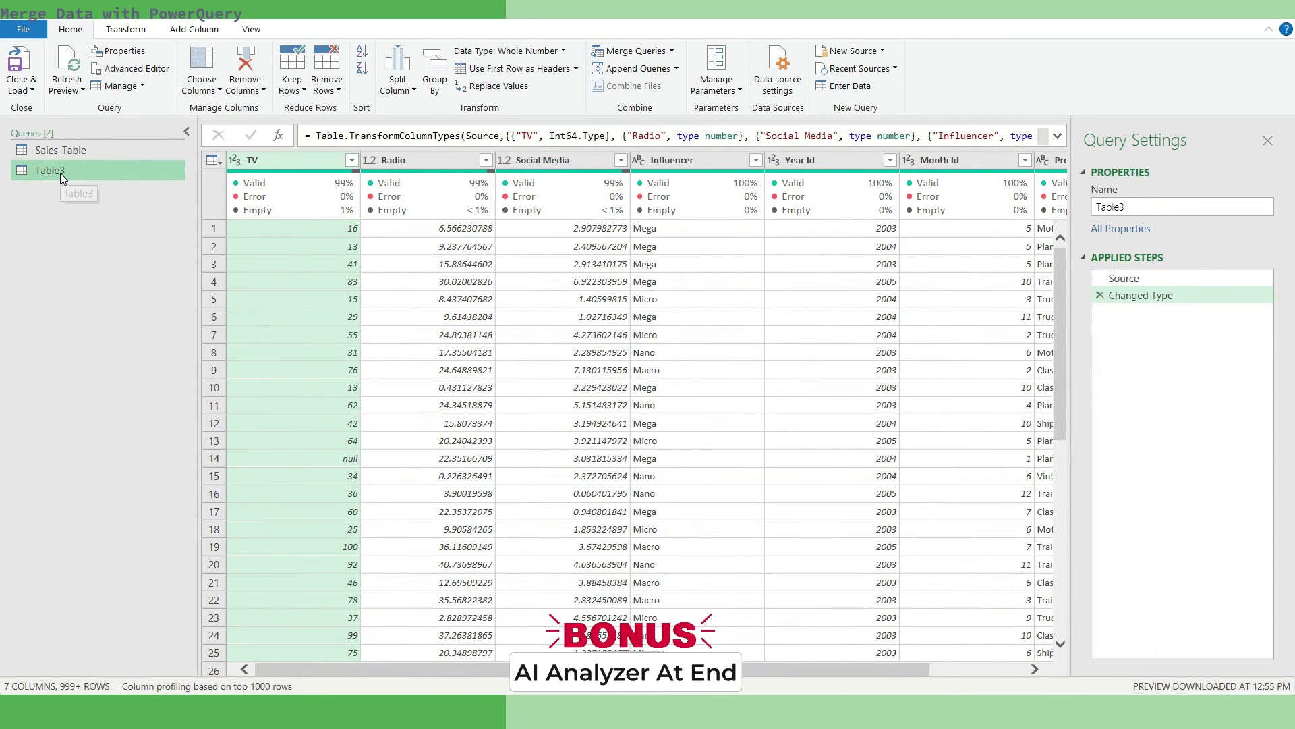
# - Enter Marketing_Table as the Table3 query's name in Query Settings
pyautogui.click(1094, 207)
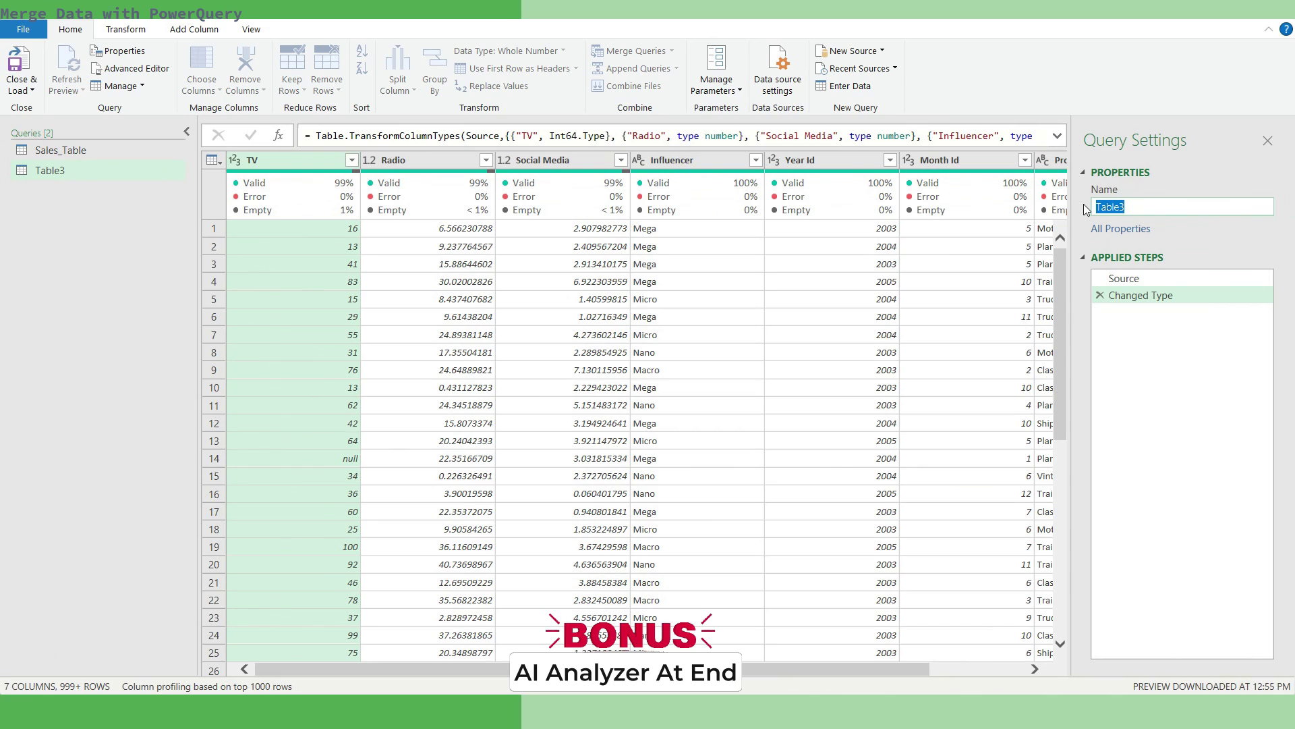
pyautogui.write('Marketing')
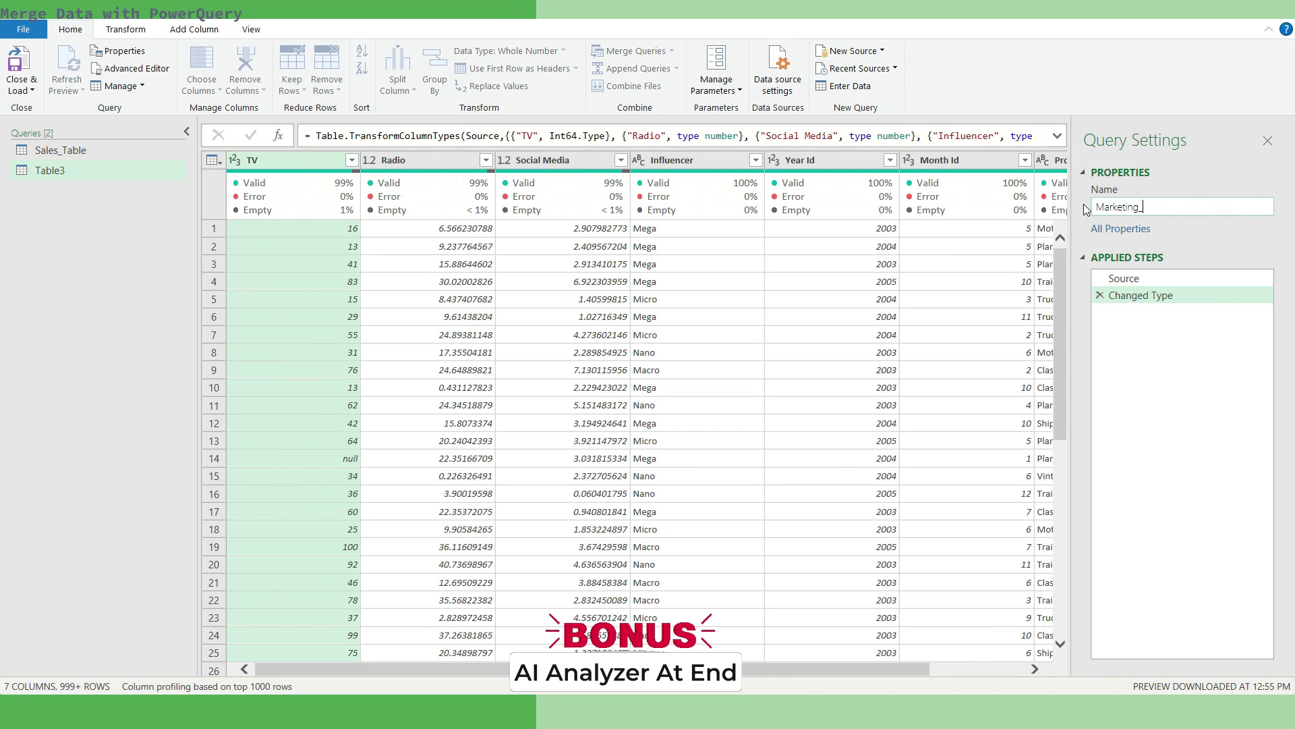
pyautogui.write('_Table')
pyautogui.press('Return')
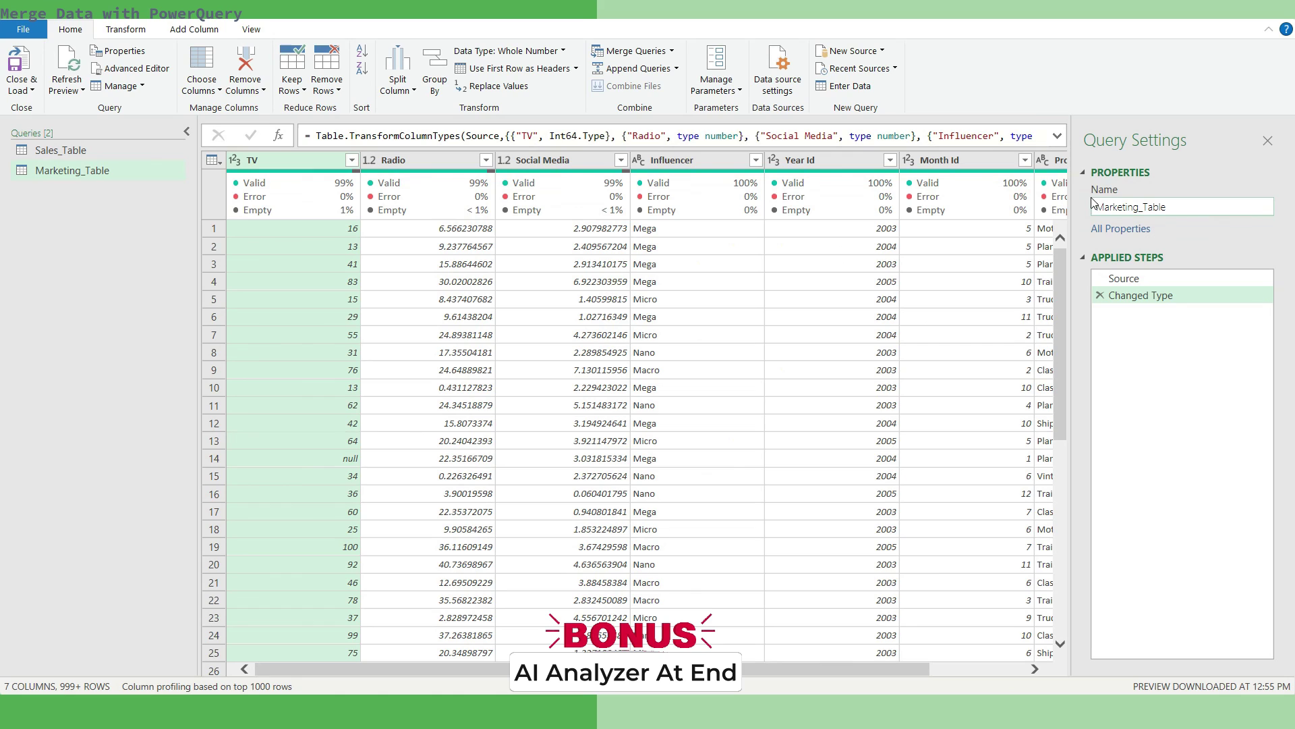
# - Start a merge with Sales_Table as the second table, using a Right Outer join
pyautogui.click(628, 52)
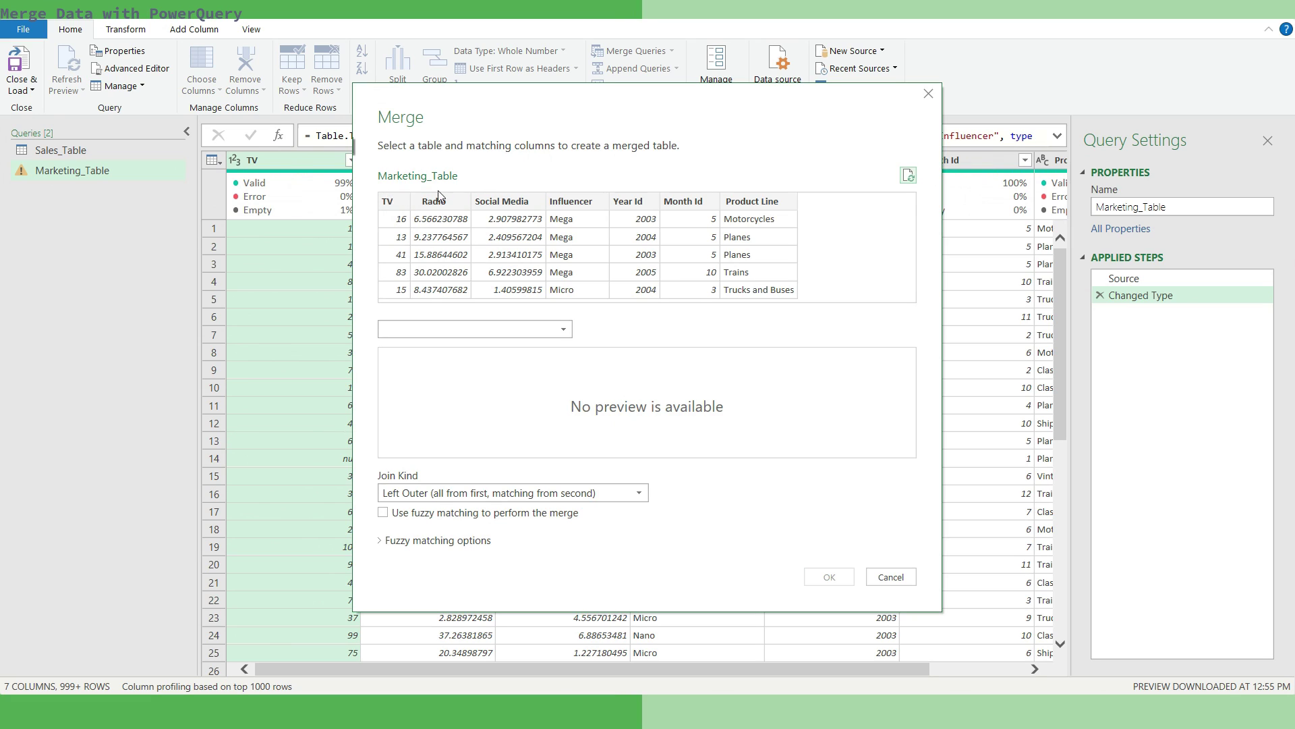
pyautogui.click(564, 330)
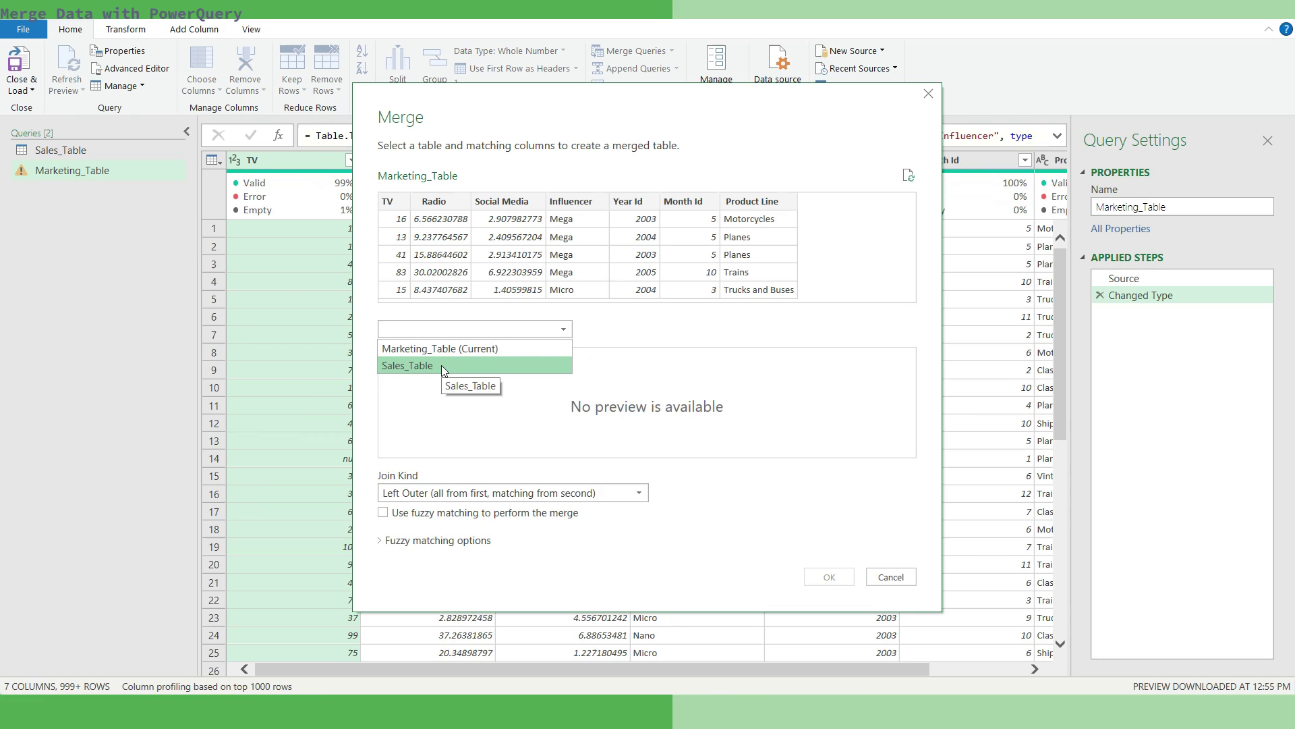
pyautogui.click(444, 368)
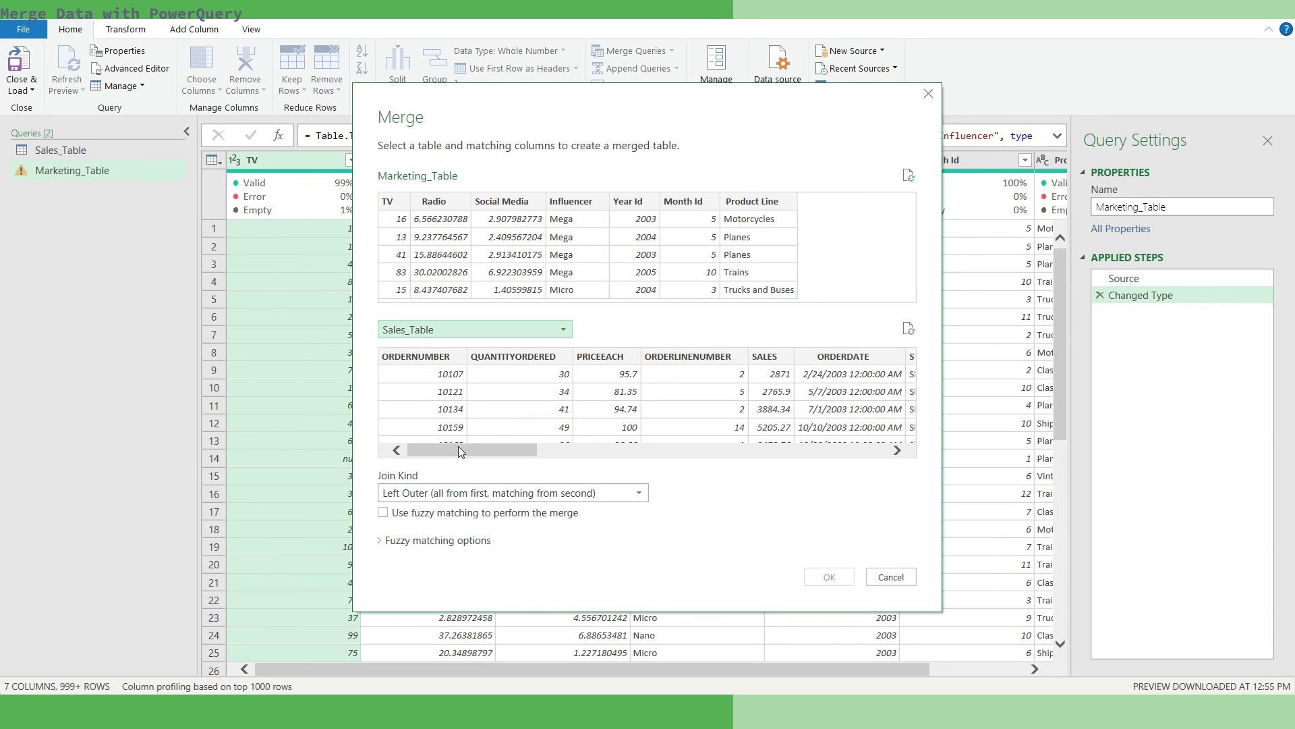
pyautogui.click(638, 493)
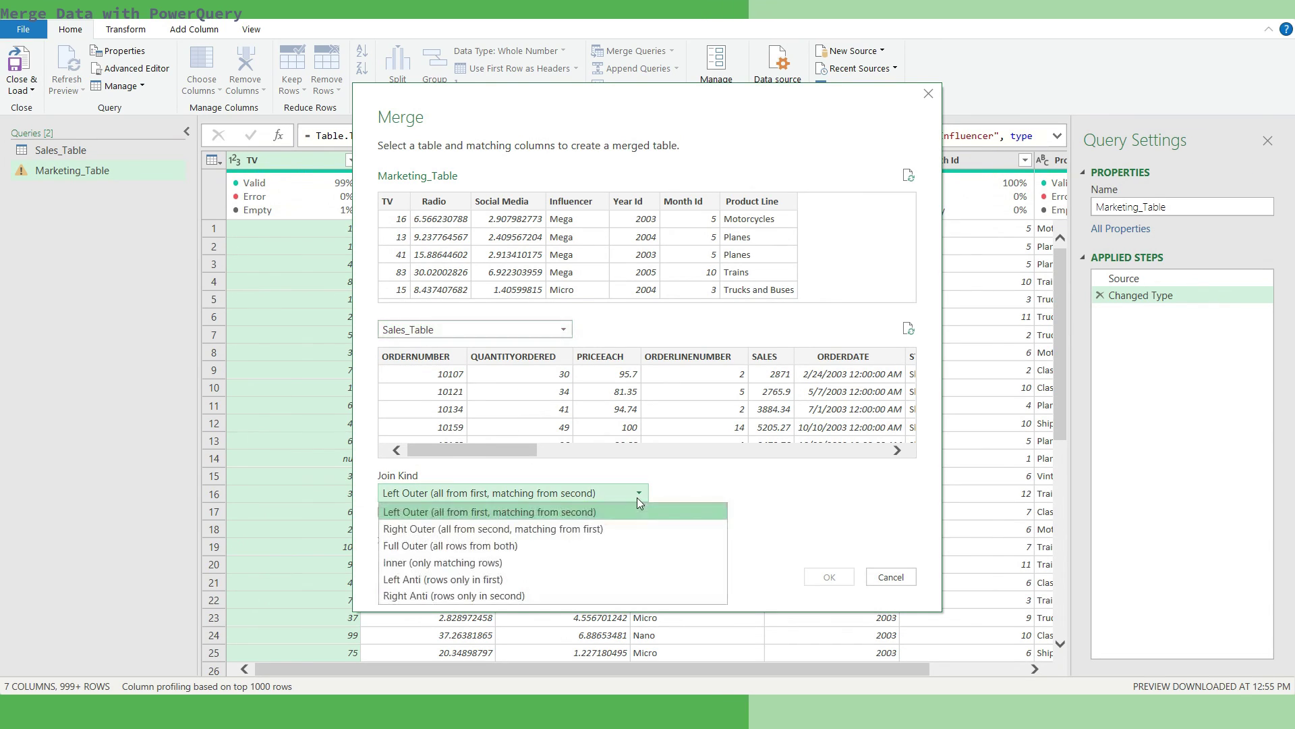
pyautogui.click(525, 529)
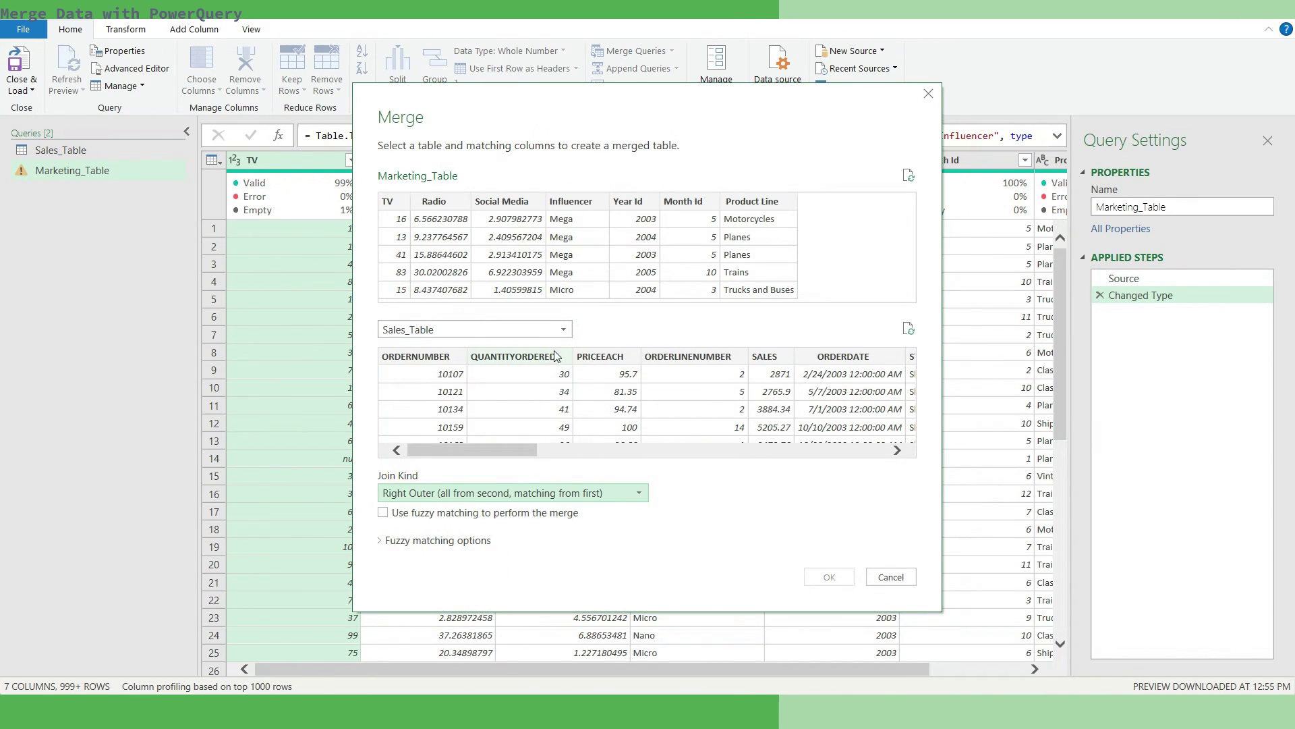
# - Match Year Id, Month Id, Product Line to YEAR_ID, MONTH_ID, PRODUCTLINE and confirm the merge
pyautogui.click(630, 202)
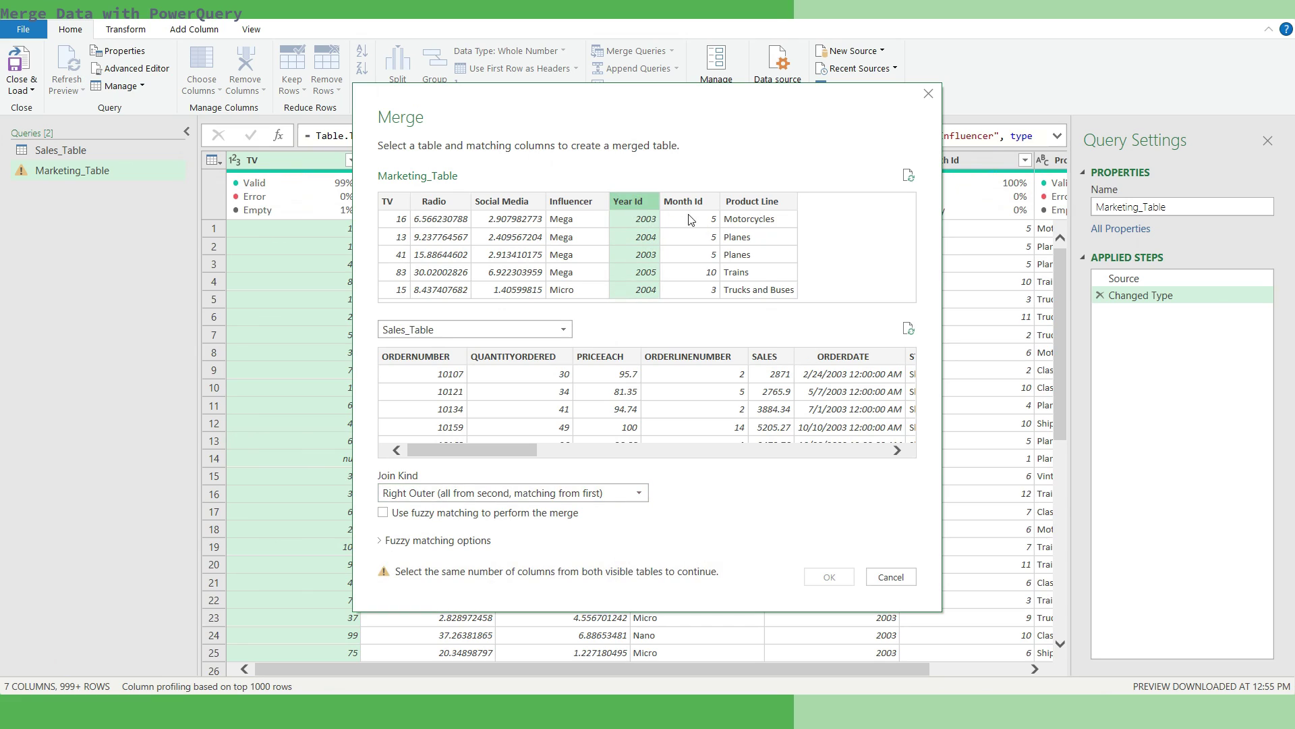
pyautogui.keyDown('ctrl'); pyautogui.click(705, 204); pyautogui.keyUp('ctrl')
pyautogui.keyDown('ctrl'); pyautogui.click(742, 203); pyautogui.keyUp('ctrl')
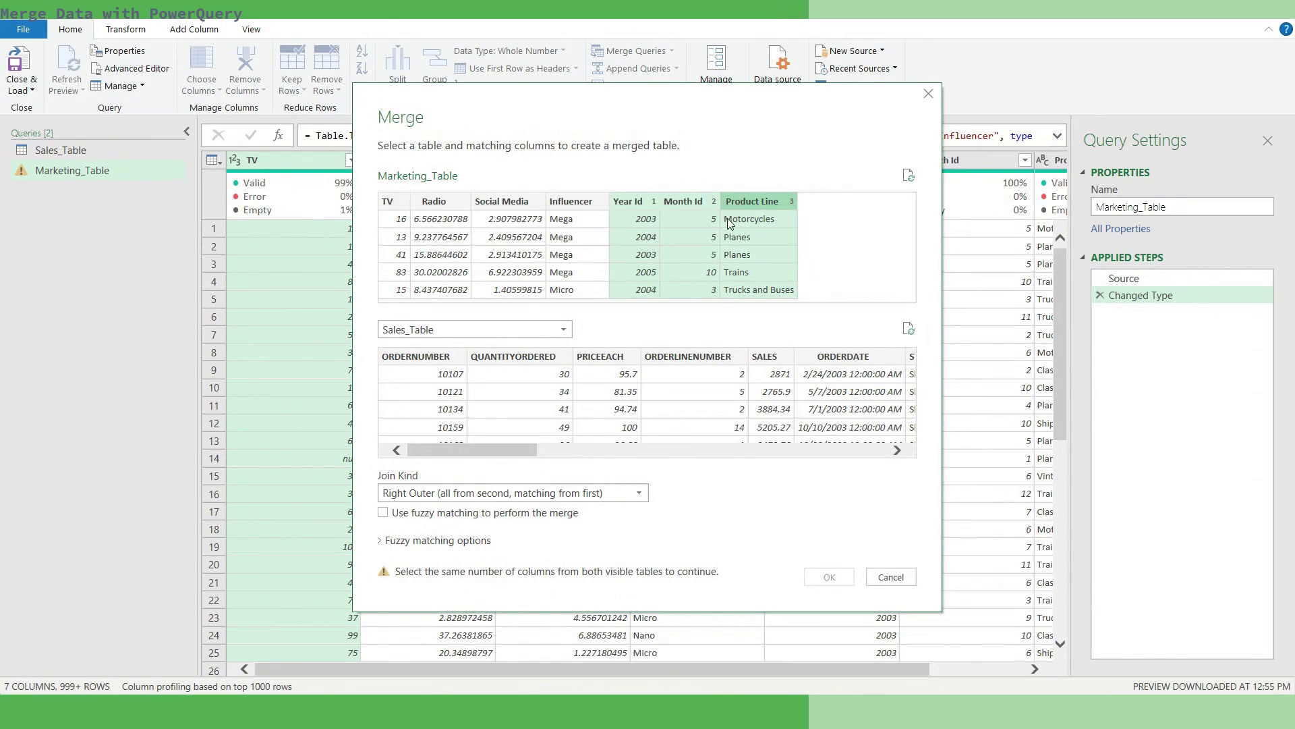
pyautogui.moveTo(521, 449); pyautogui.dragTo(614, 450)
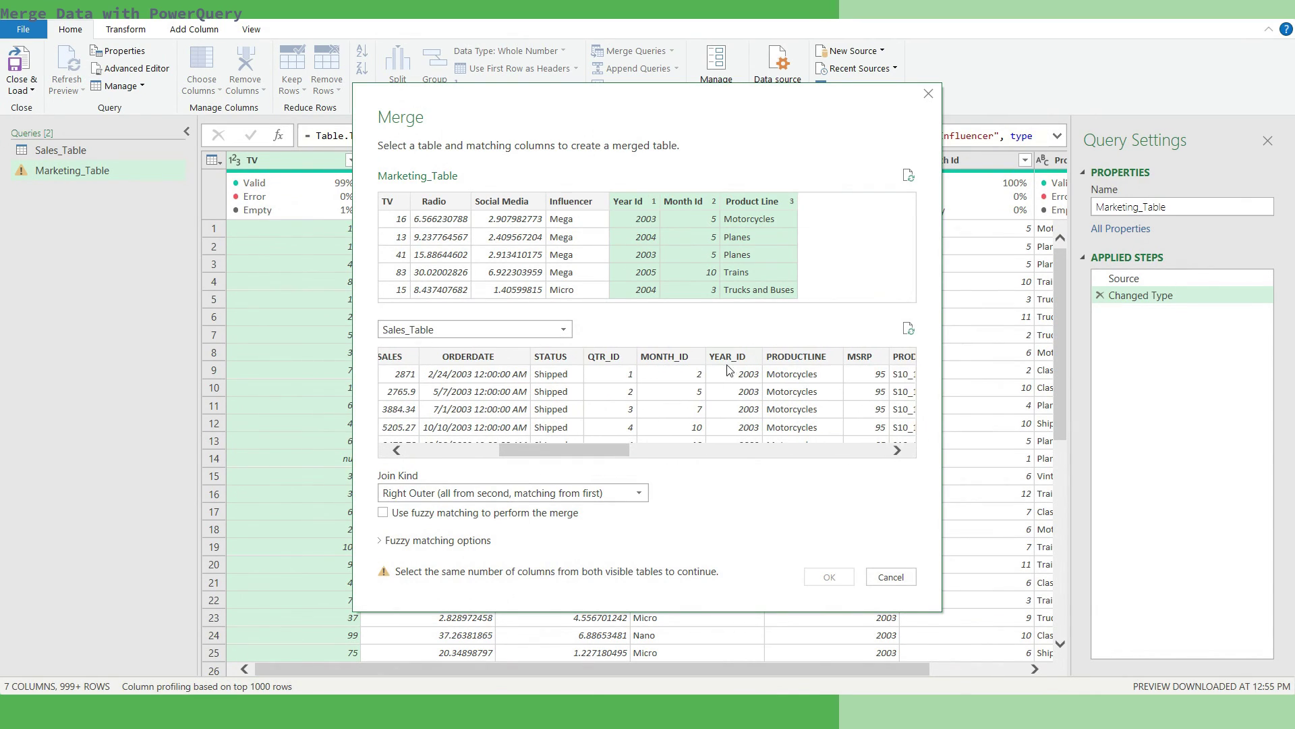
pyautogui.click(739, 358)
pyautogui.keyDown('ctrl'); pyautogui.click(665, 364); pyautogui.keyUp('ctrl')
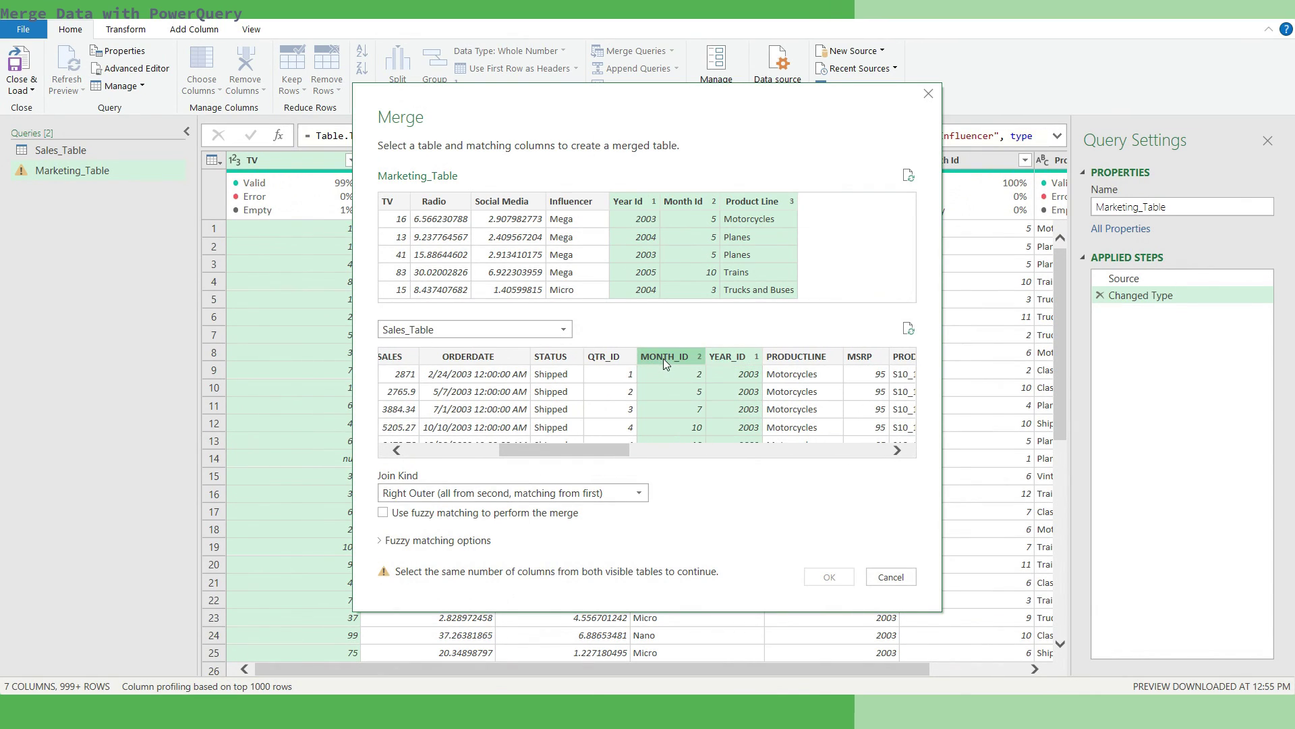
pyautogui.keyDown('ctrl'); pyautogui.click(794, 362); pyautogui.keyUp('ctrl')
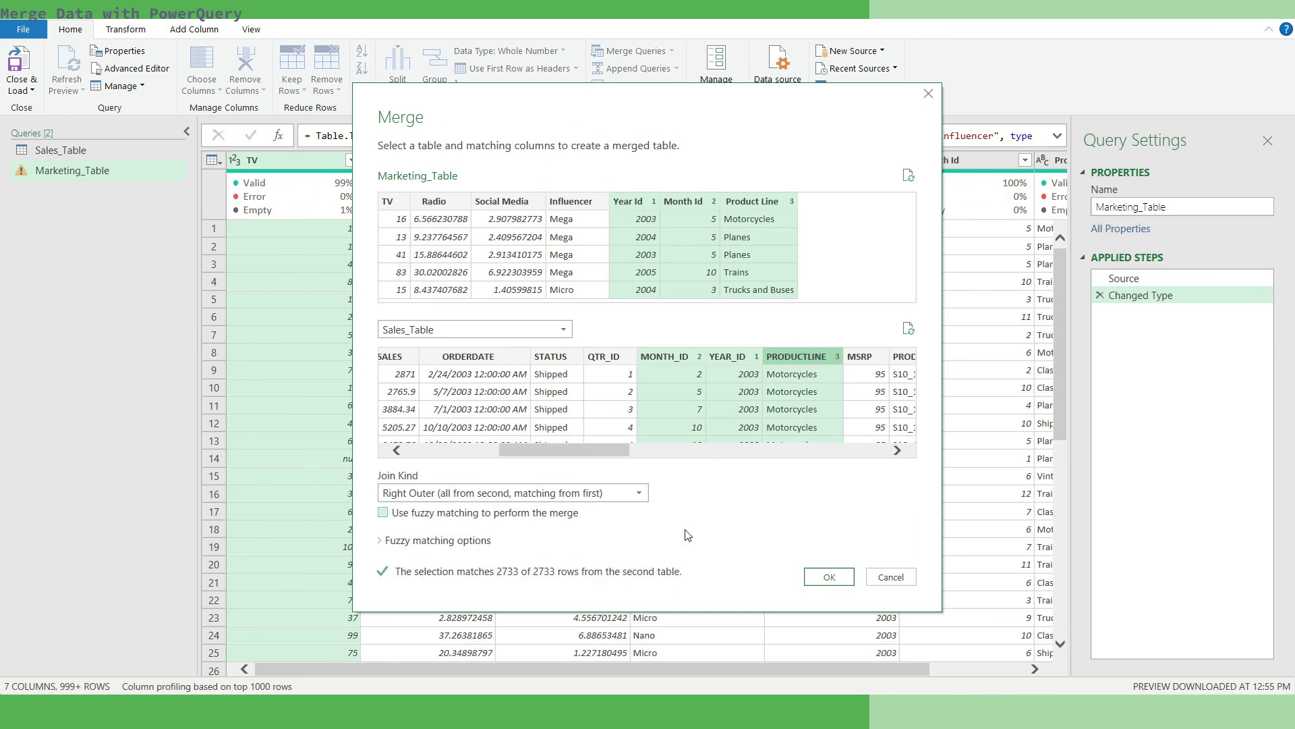
pyautogui.click(828, 577)
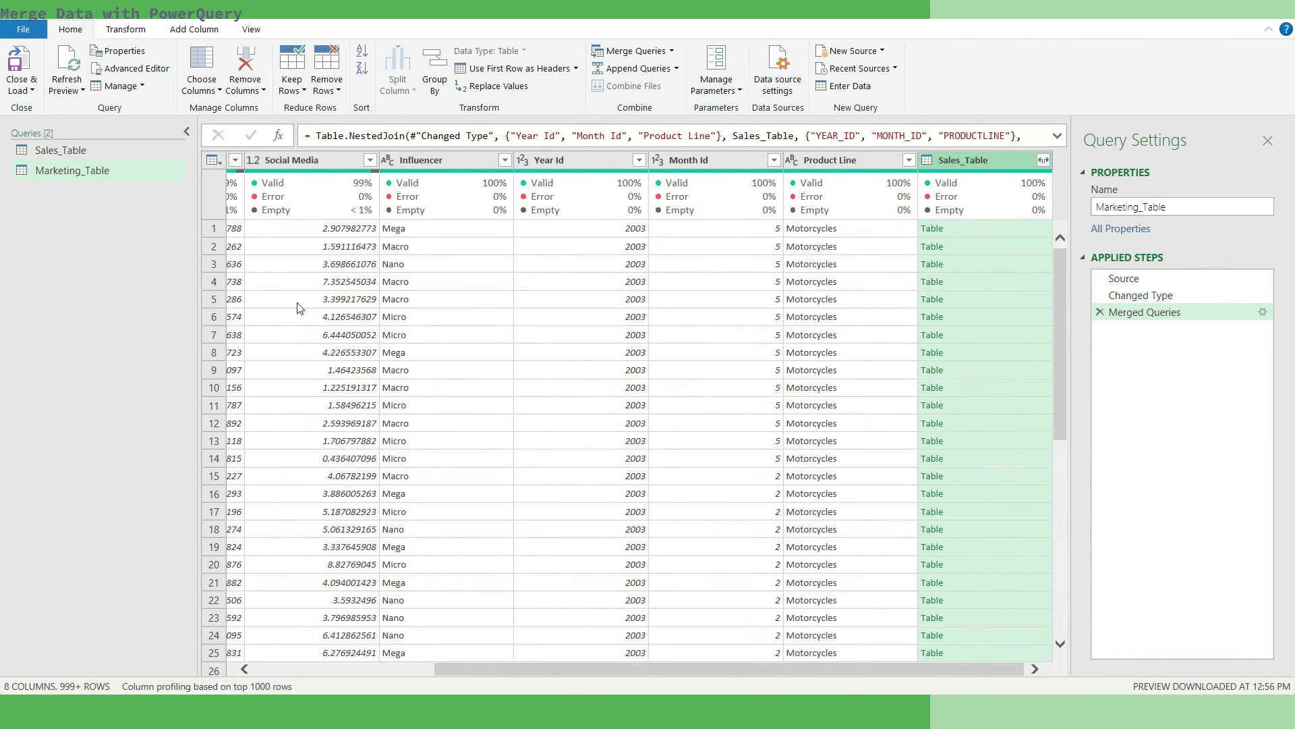
# - Rename the merged Marketing_Table query to Unified_Table in Query Settings
pyautogui.doubleClick(1188, 207)
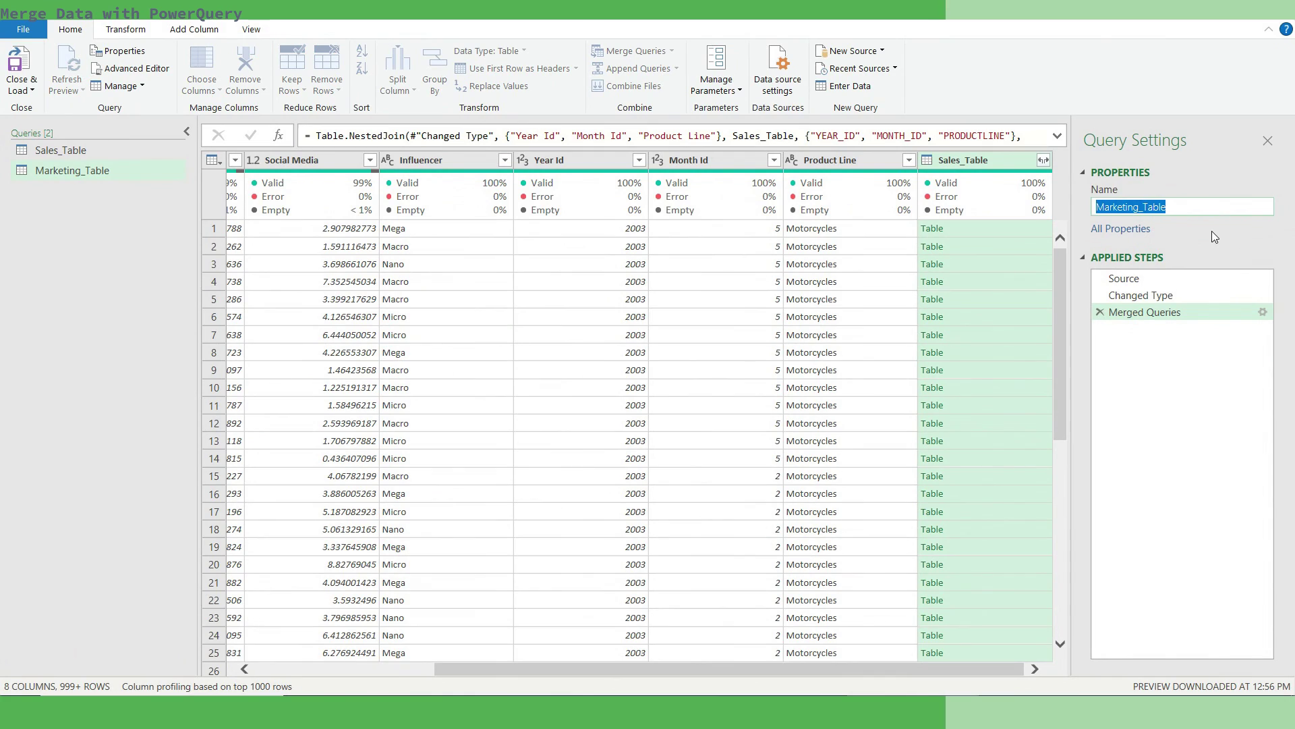
pyautogui.write('Unified')
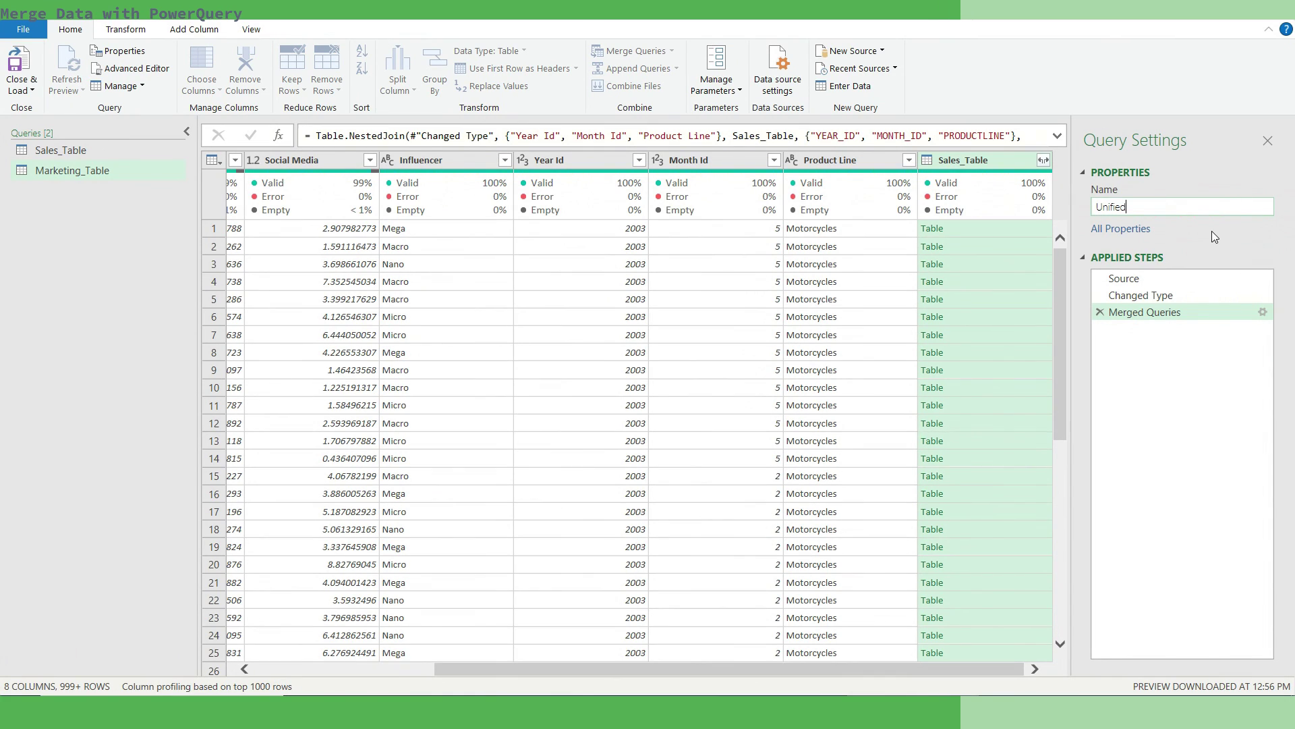
pyautogui.write('_Tab')
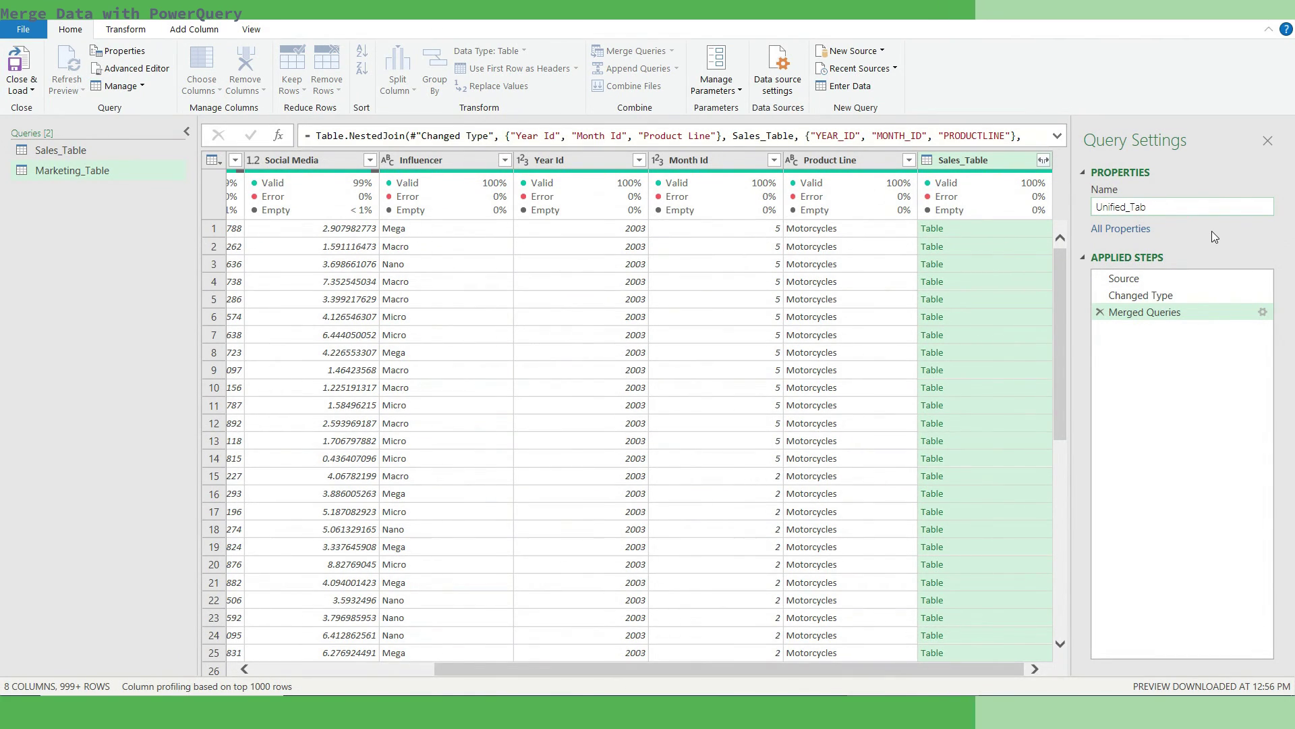
pyautogui.write('le')
pyautogui.press('Return')
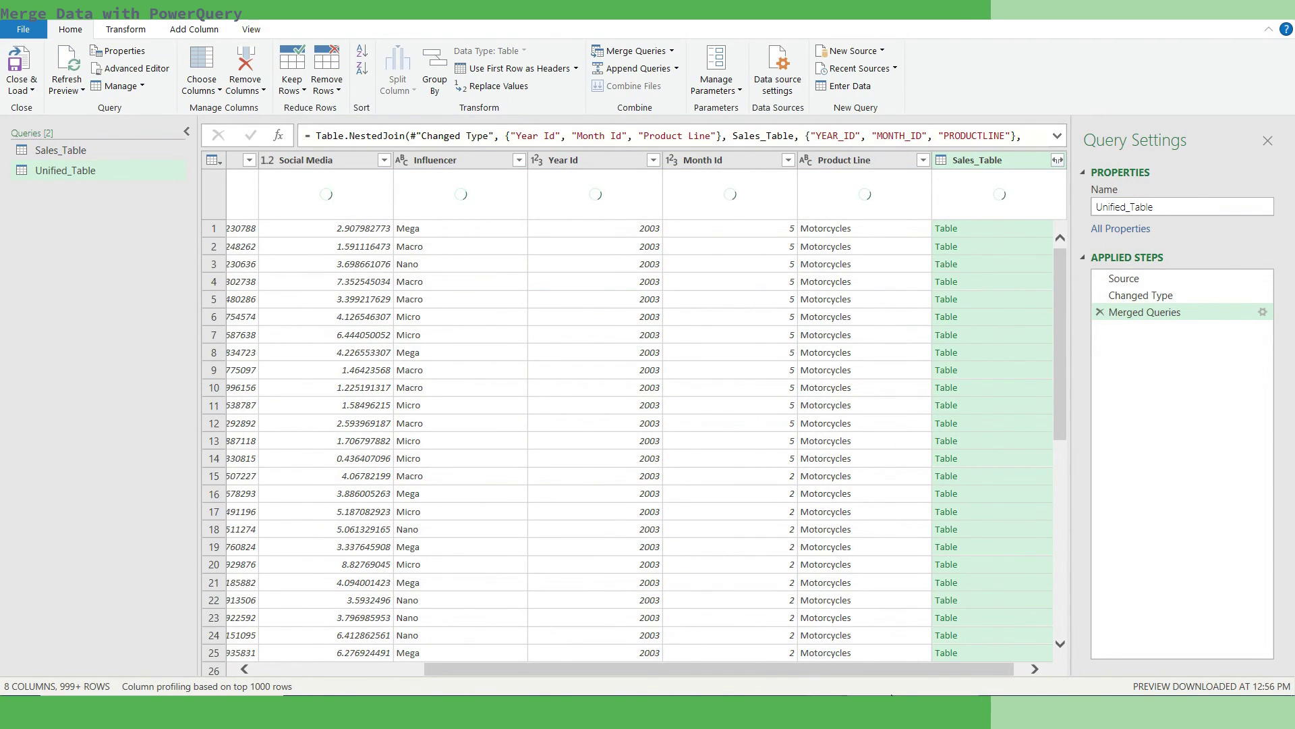
pyautogui.moveTo(899, 670); pyautogui.dragTo(940, 683)
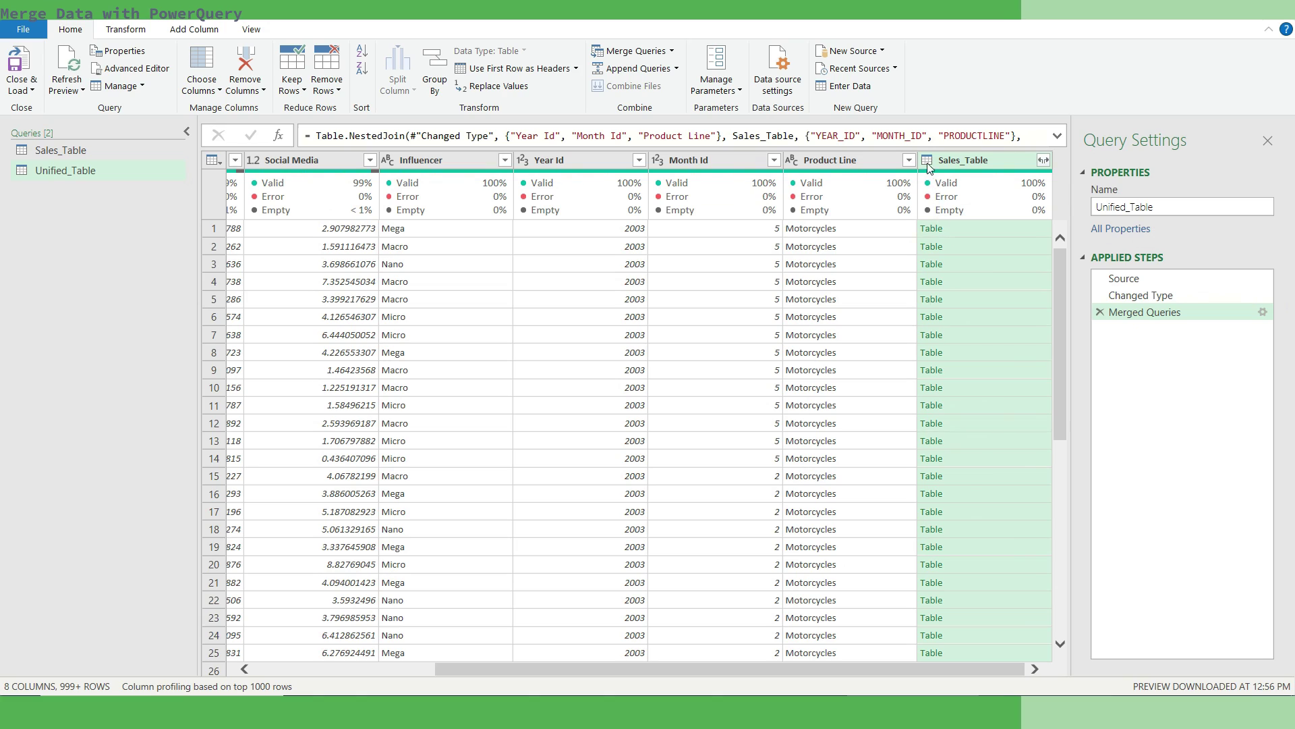
# - Expand all Sales_Table columns into the merged query
pyautogui.click(1045, 160)
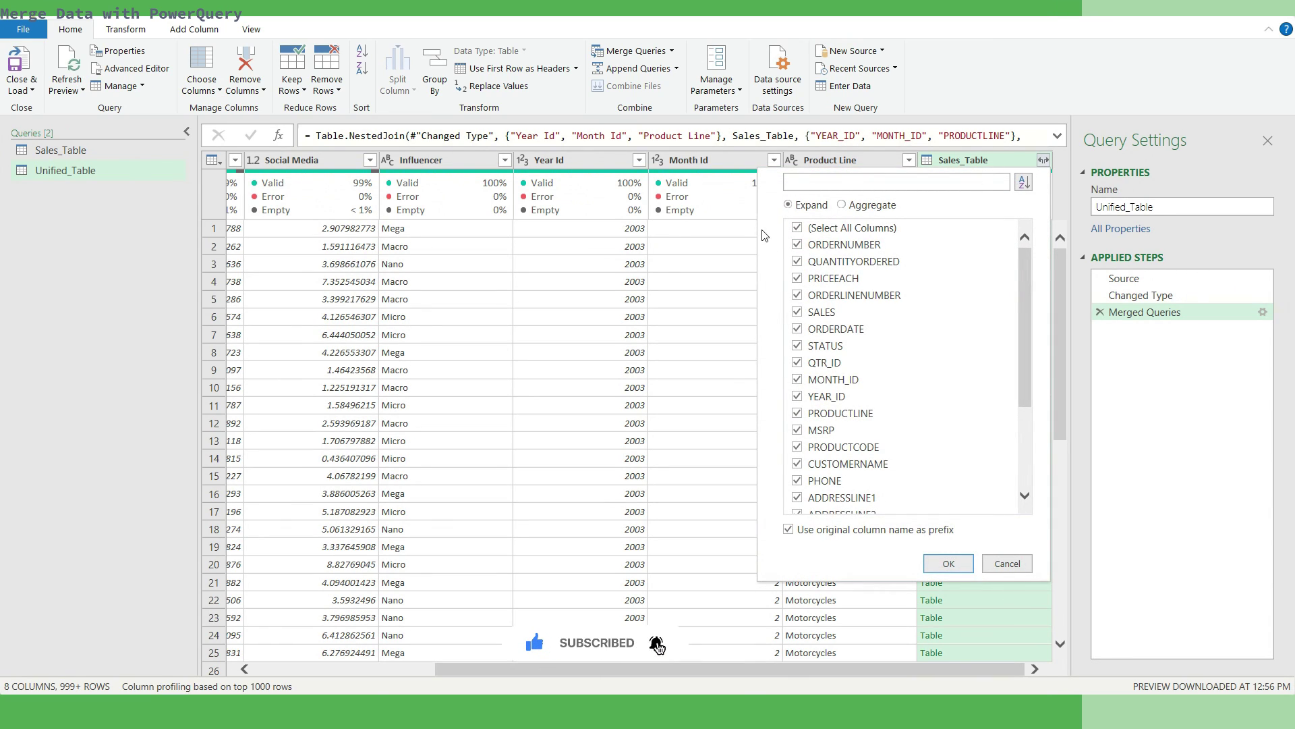
pyautogui.click(949, 564)
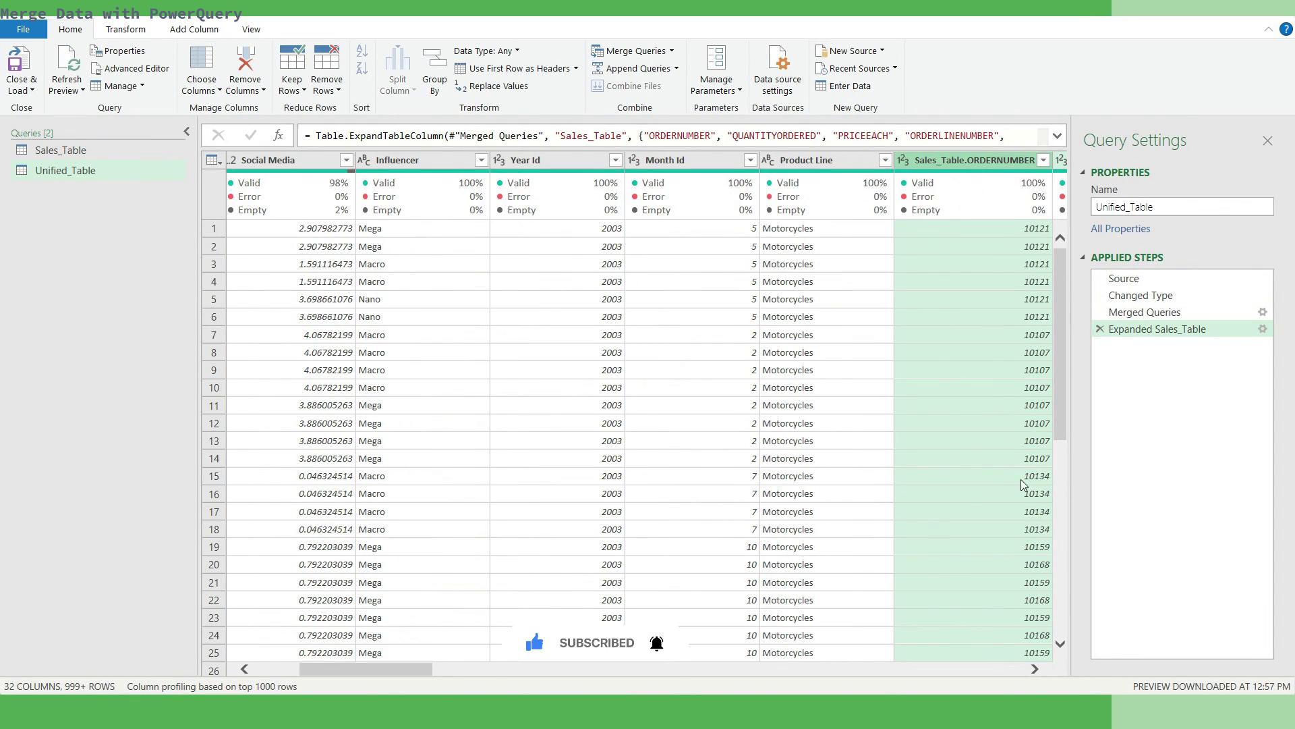
pyautogui.moveTo(370, 675); pyautogui.dragTo(302, 676)
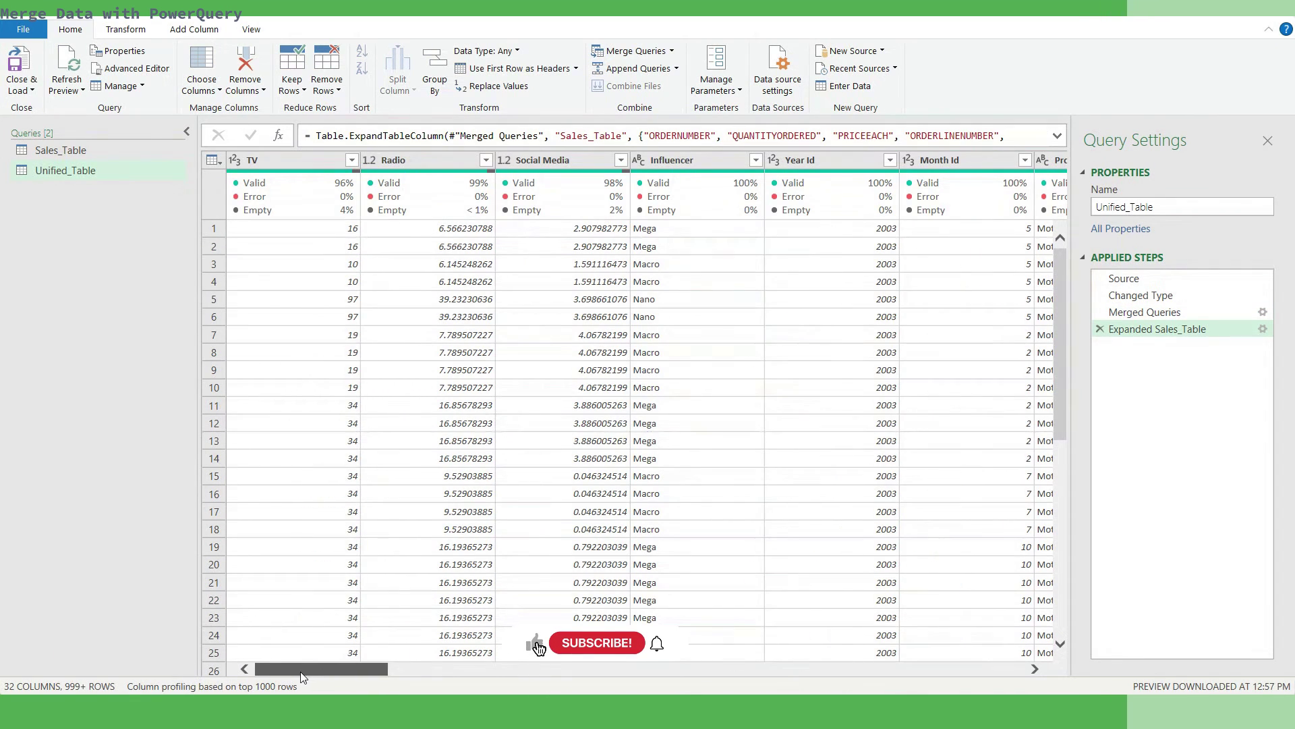
# - Remove the Year Id, Month Id and Product Line columns and load Unified_Table into Excel
pyautogui.click(833, 161)
pyautogui.keyDown('ctrl'); pyautogui.click(948, 155); pyautogui.keyUp('ctrl')
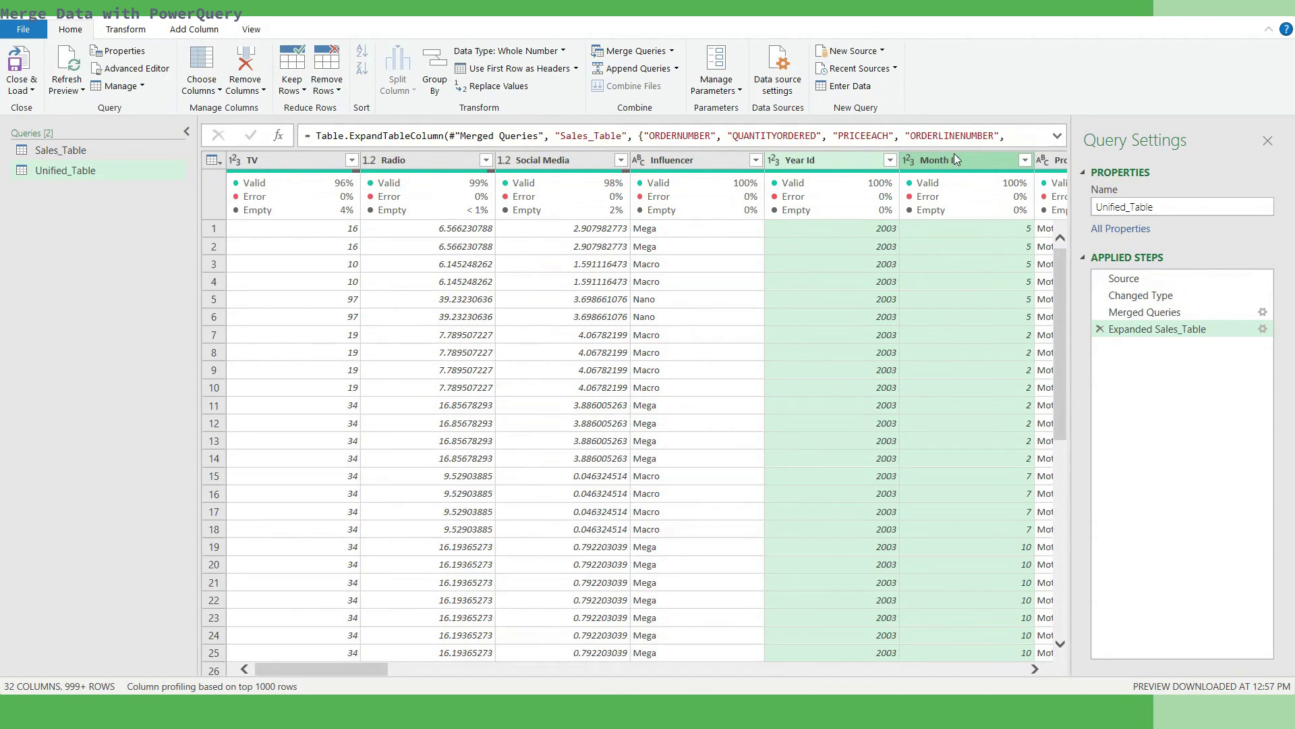
pyautogui.keyDown('ctrl'); pyautogui.click(1056, 159); pyautogui.keyUp('ctrl')
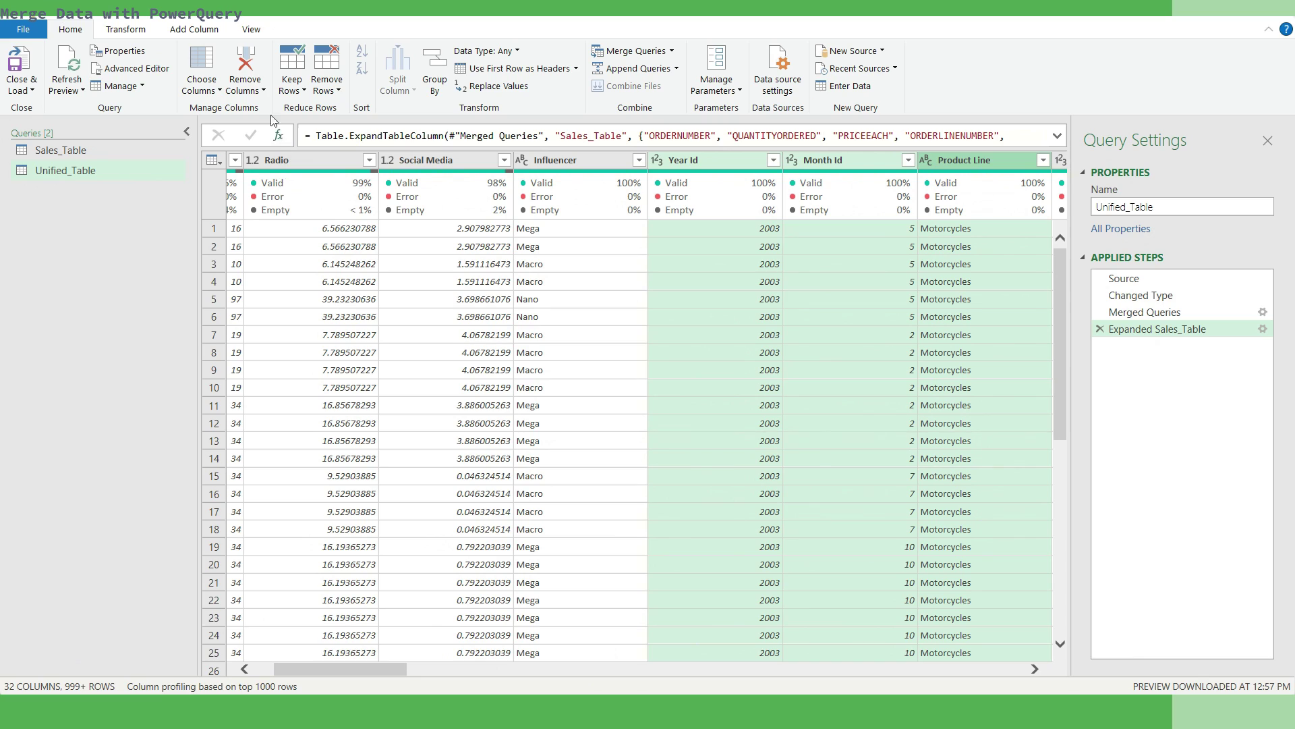
pyautogui.click(245, 62)
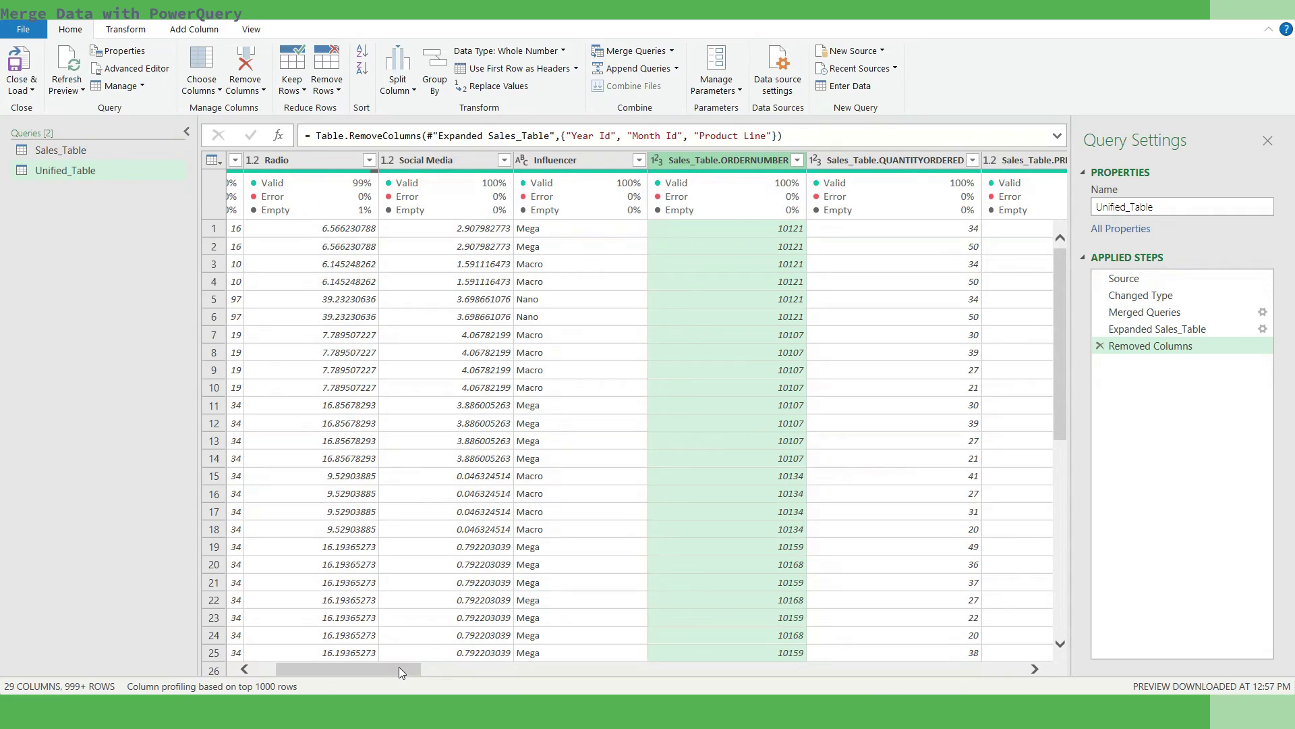
pyautogui.click(25, 59)
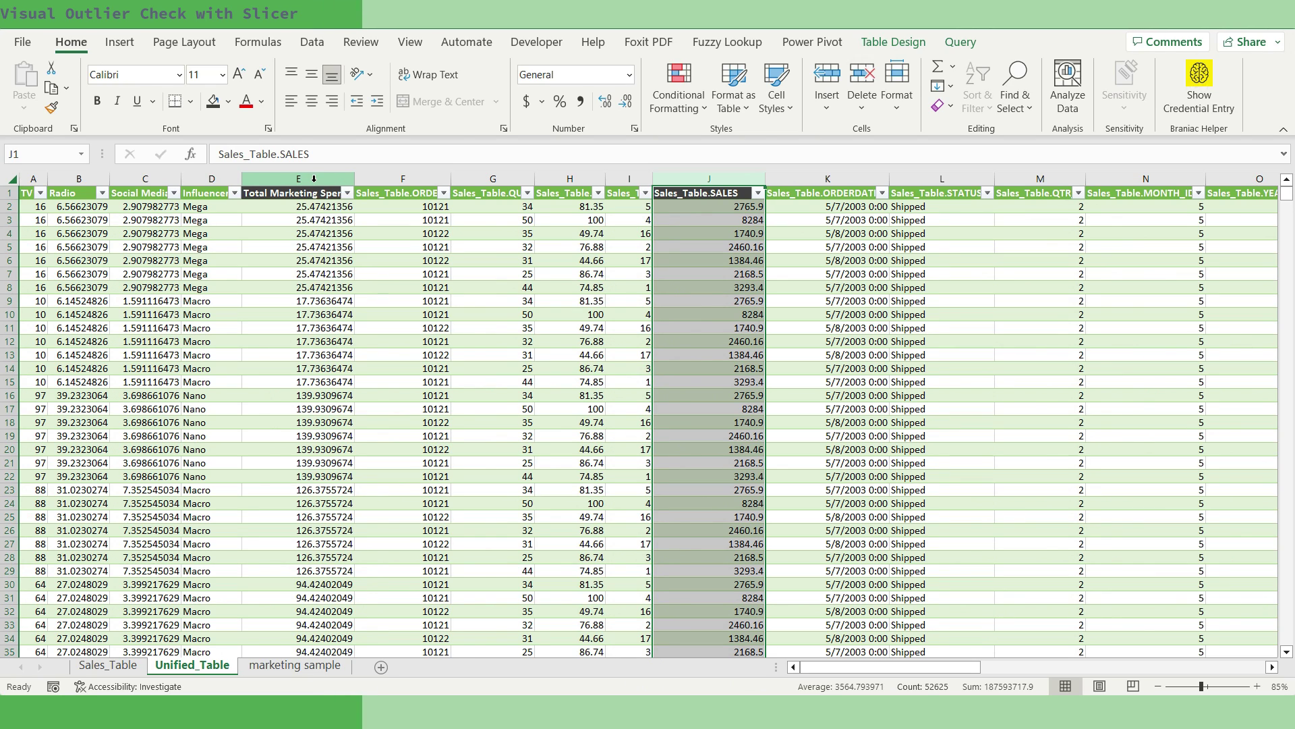
# - Insert a plain scatter chart of total marketing spend against SALES
pyautogui.keyDown('ctrl'); pyautogui.click(313, 179); pyautogui.keyUp('ctrl')
pyautogui.click(120, 42)
pyautogui.click(636, 105)
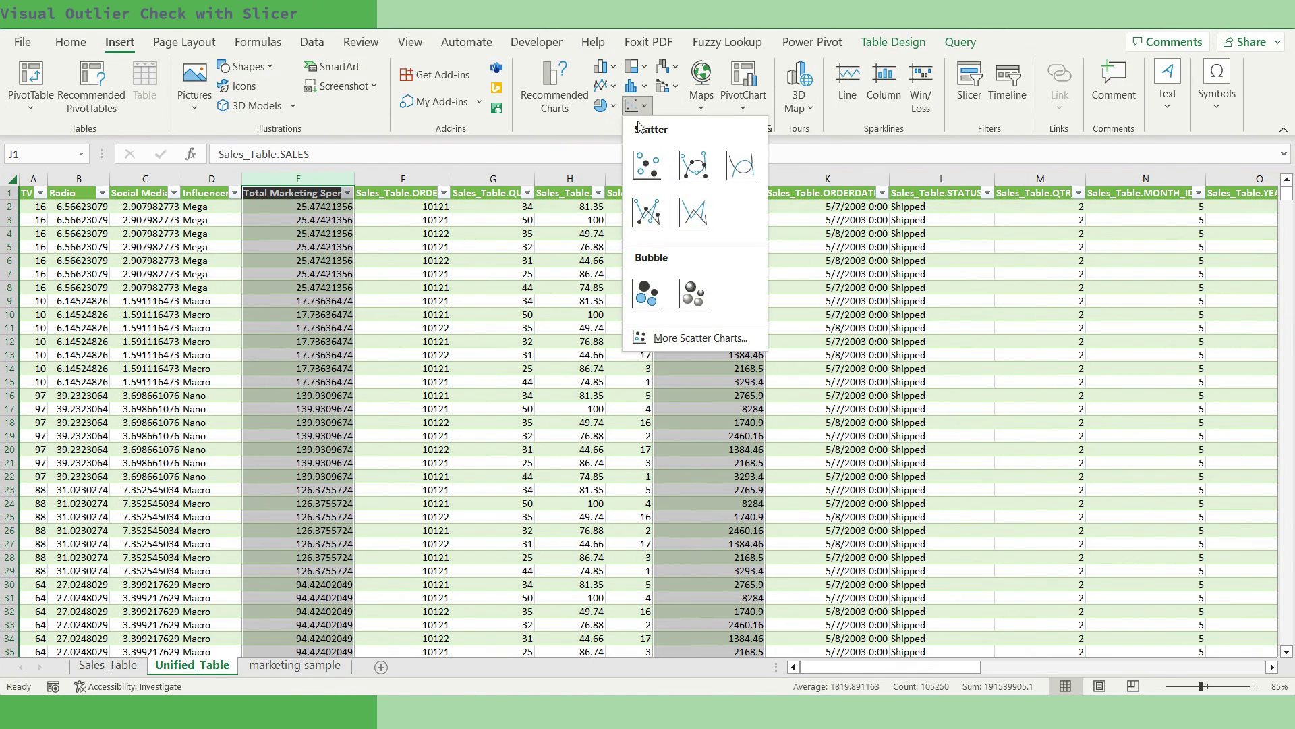
pyautogui.click(647, 165)
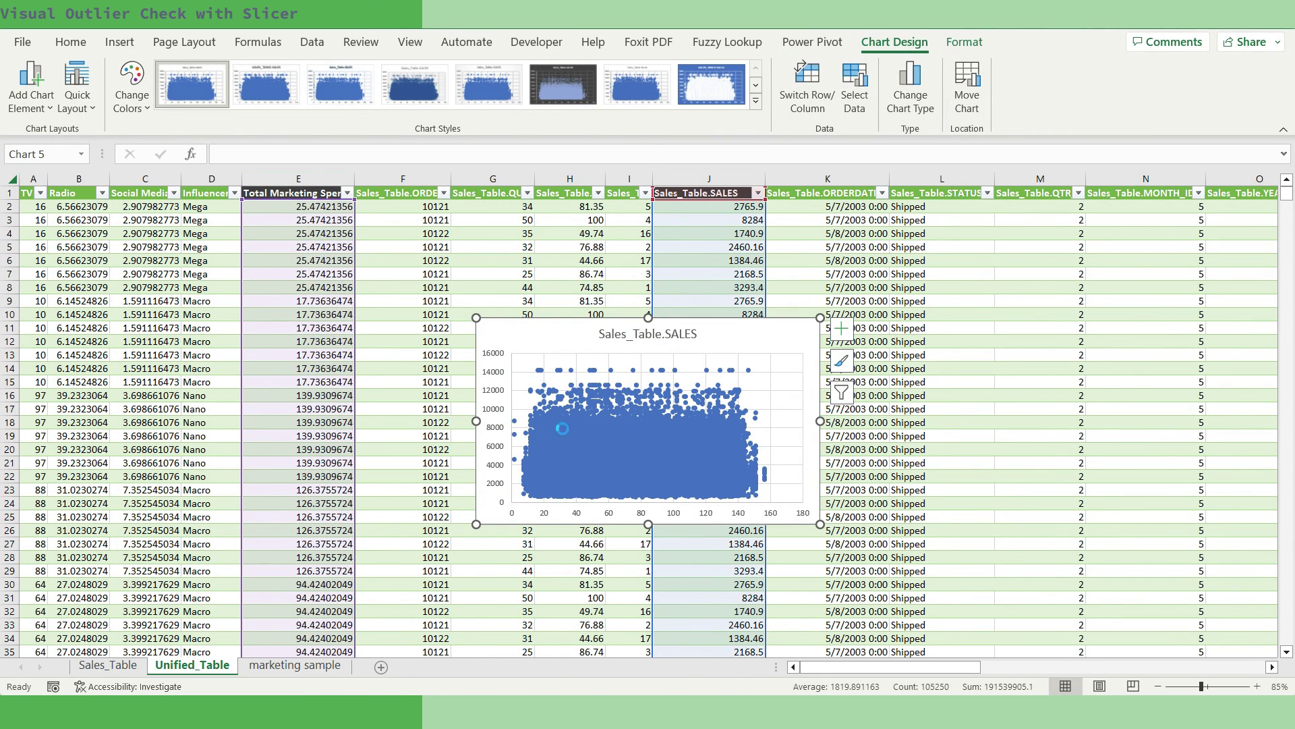
# - Paste the scatter chart onto a new Sheet1 at D6 and enlarge it across the sheet
pyautogui.click(382, 666)
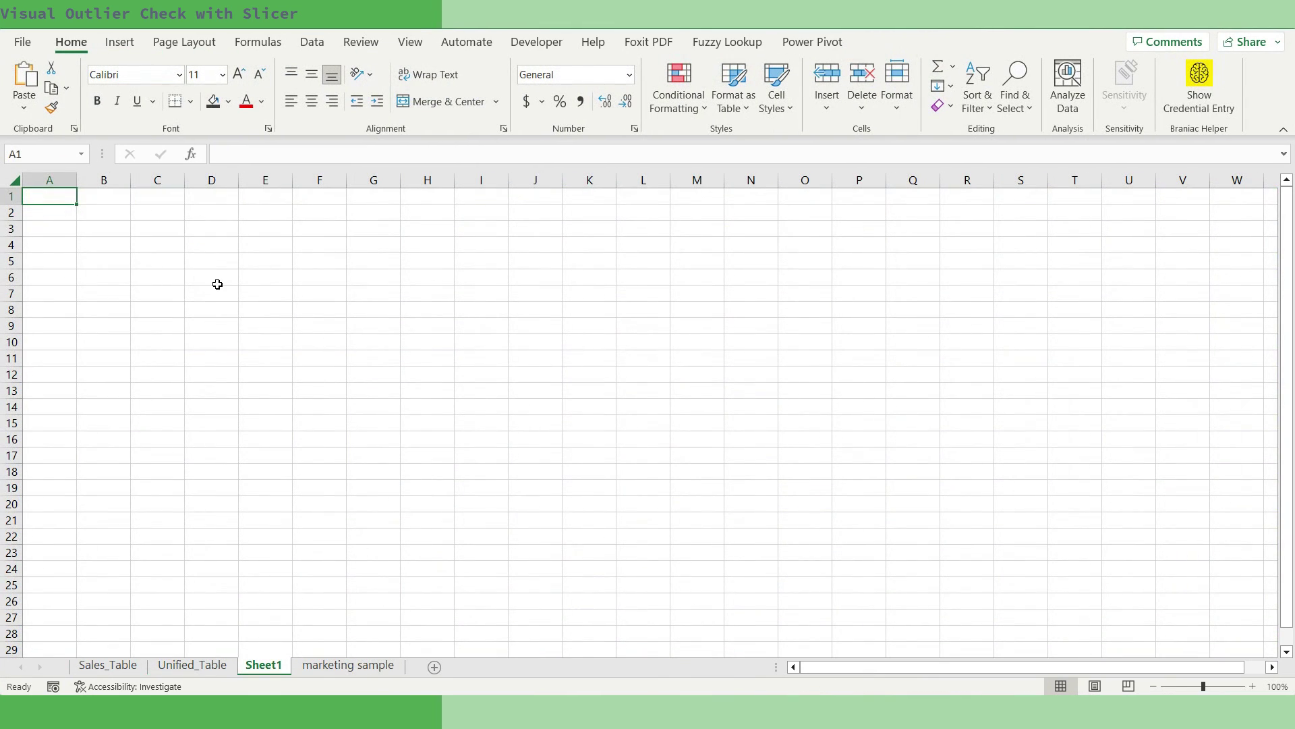
pyautogui.click(217, 284)
pyautogui.hotkey('ctrl', 'v')
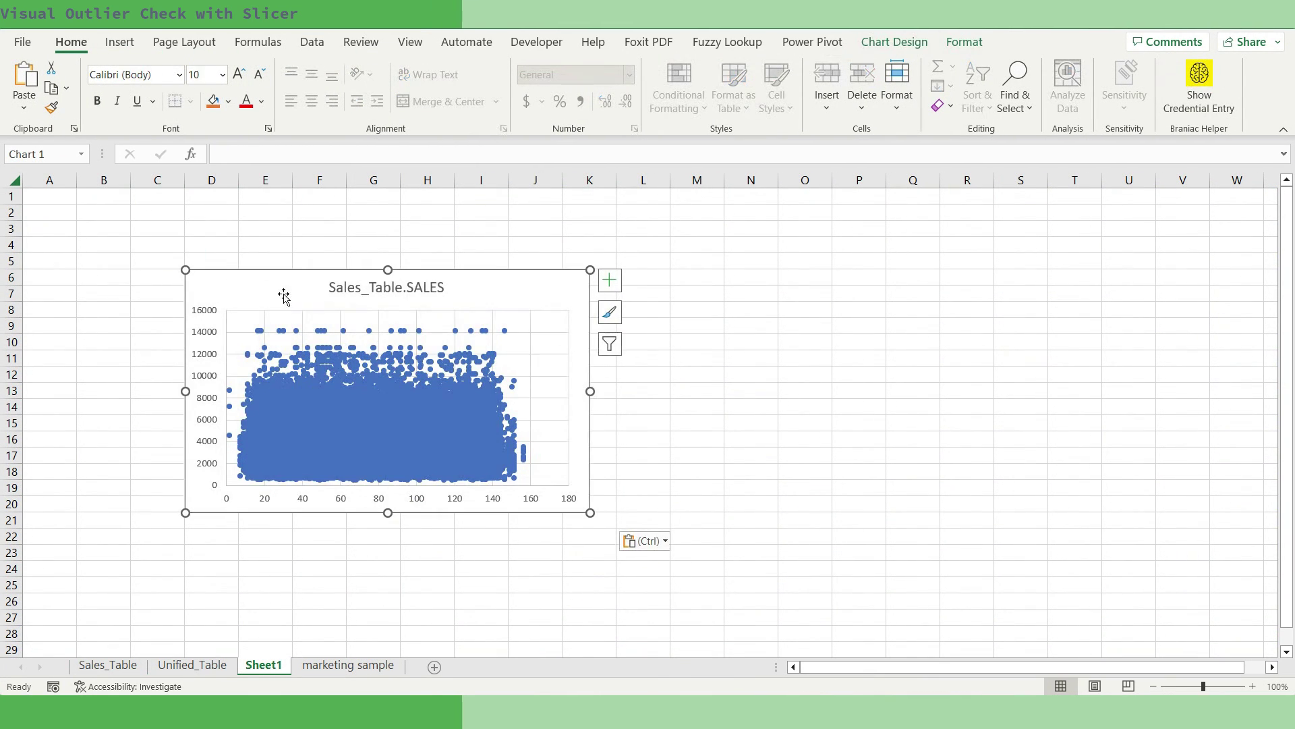
pyautogui.moveTo(589, 512); pyautogui.dragTo(1044, 632)
pyautogui.click(1123, 471)
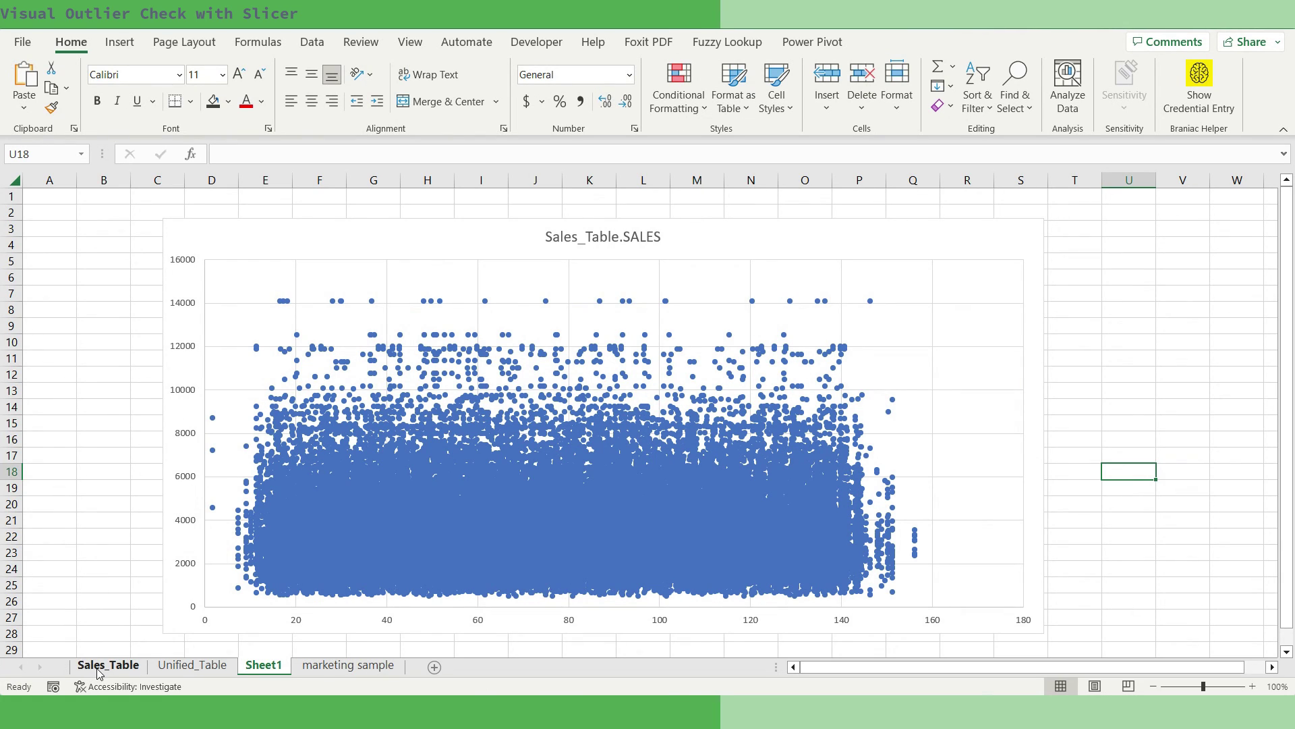
# - Create MONTH_ID, YEAR_ID and PRODUCTLINE slicers for the Unified_Table table
pyautogui.click(193, 664)
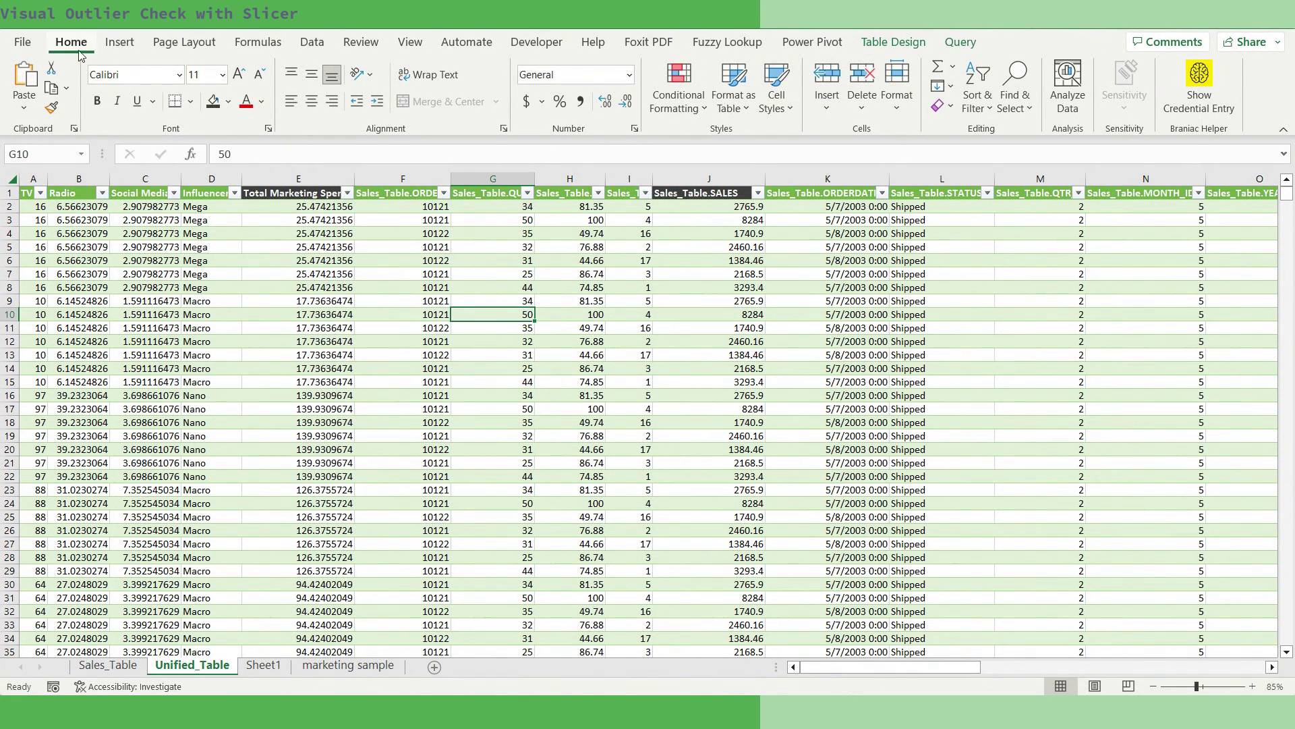
pyautogui.click(120, 42)
pyautogui.click(970, 81)
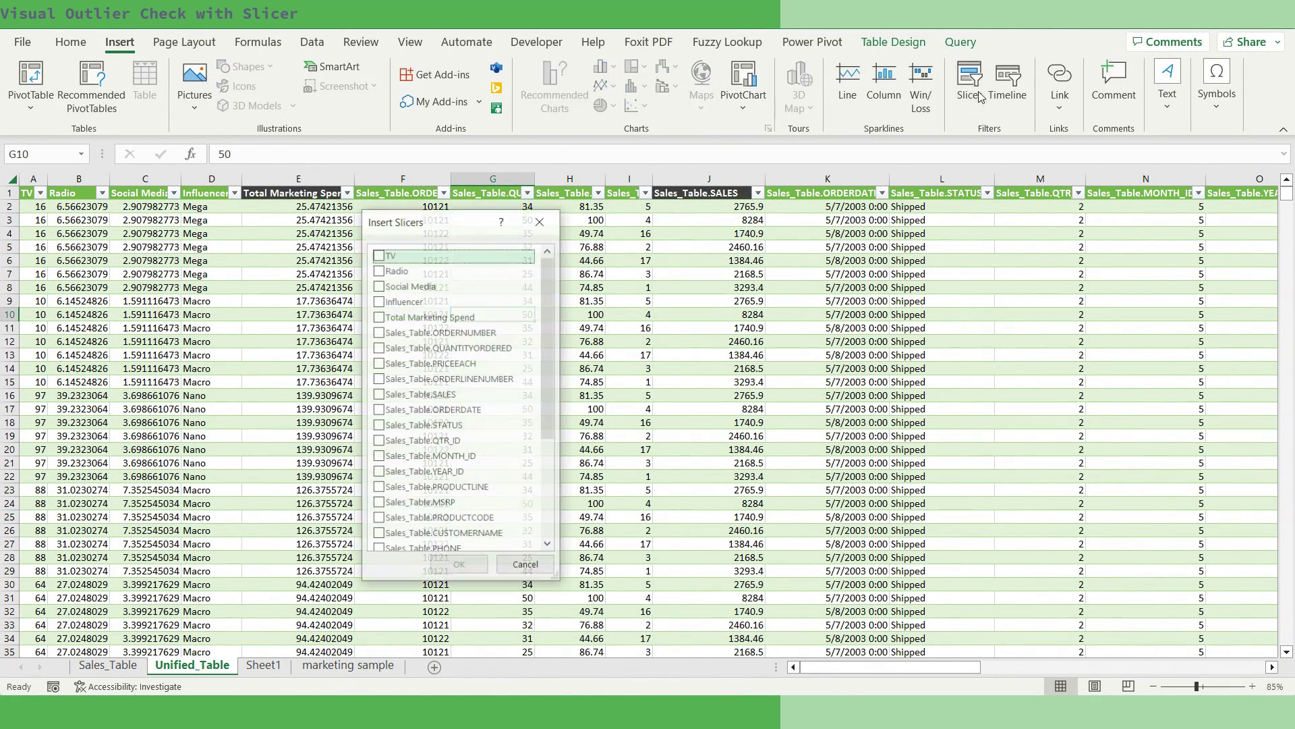
pyautogui.scroll(-3, 548, 375)
pyautogui.click(379, 423)
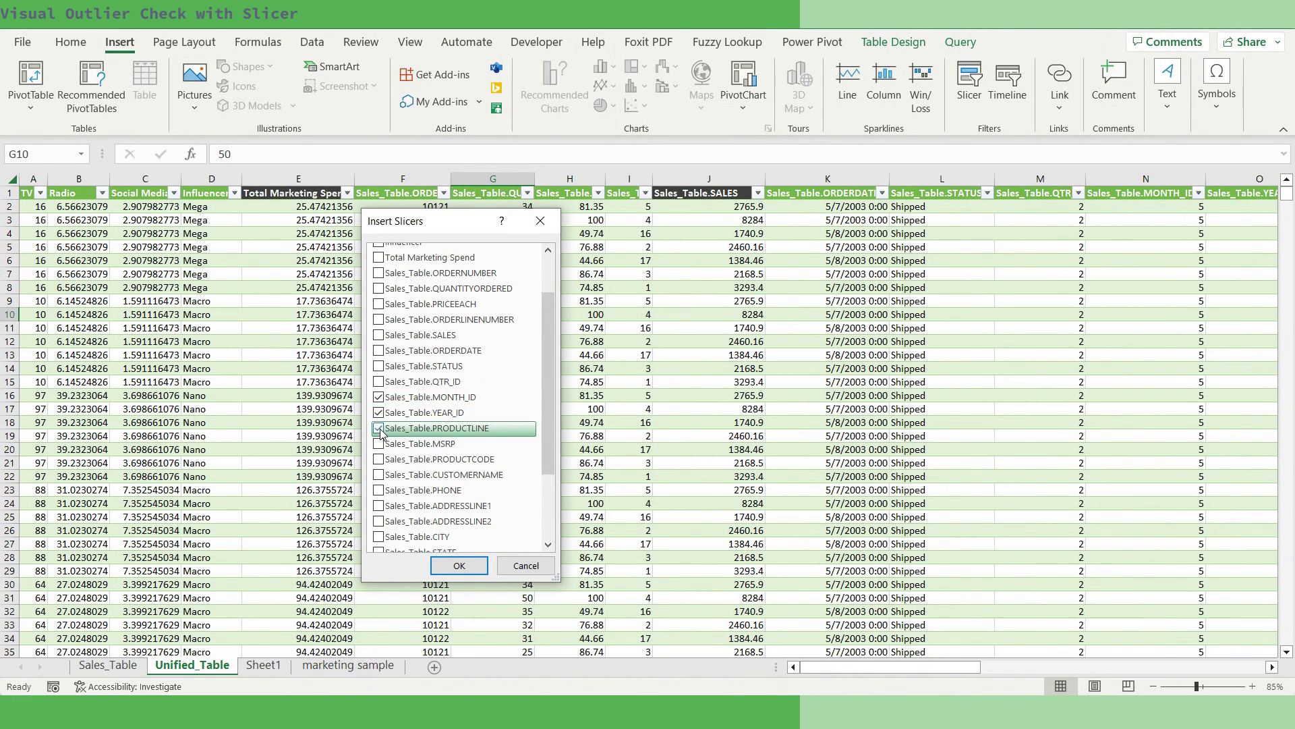
pyautogui.click(459, 566)
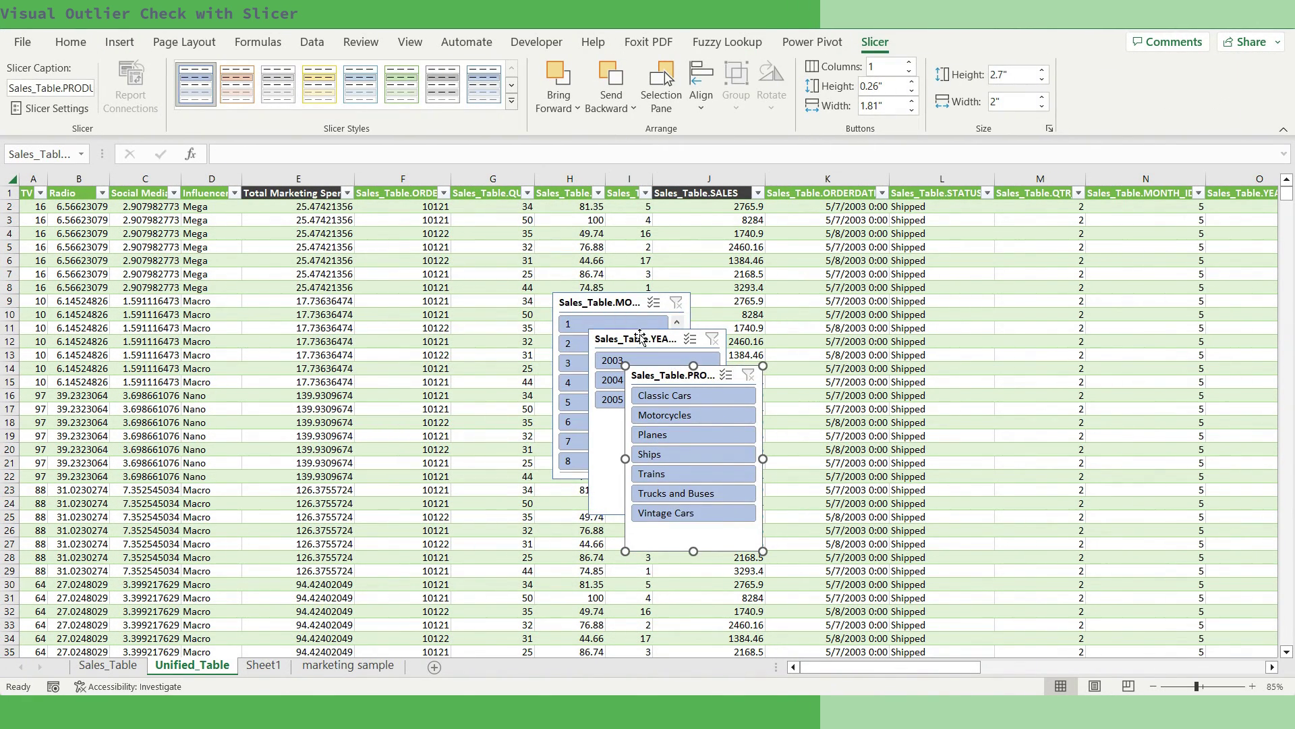
# - Paste the three slicers onto Sheet1 and line them up left of the chart
pyautogui.click(272, 668)
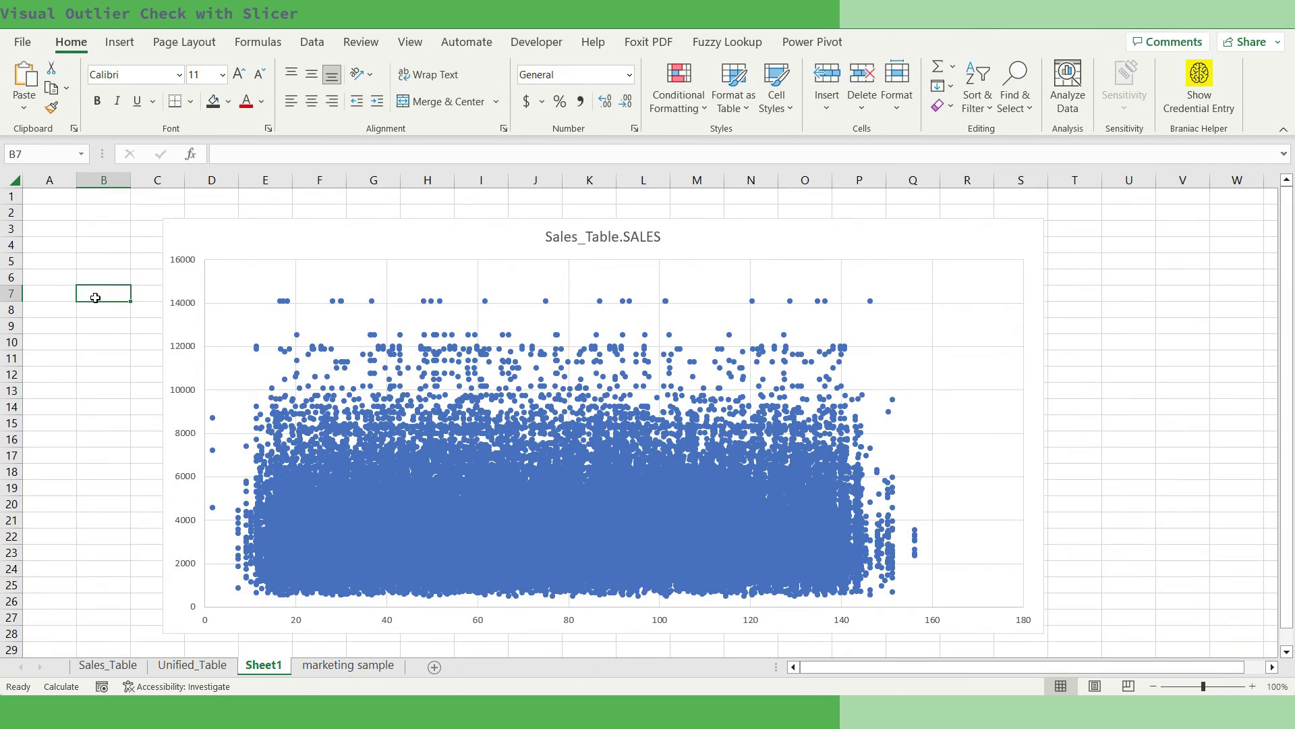
pyautogui.hotkey('ctrl', 'v')
pyautogui.moveTo(119, 285); pyautogui.dragTo(70, 202)
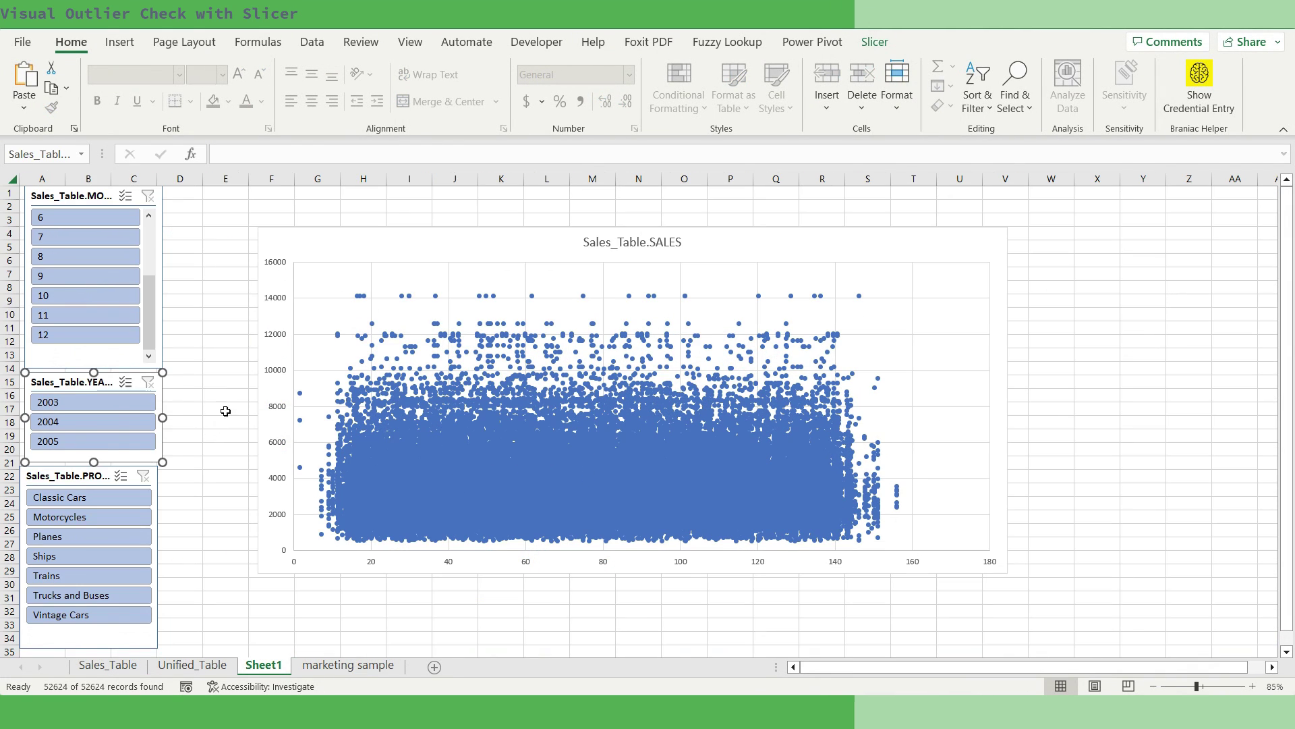
pyautogui.click(210, 396)
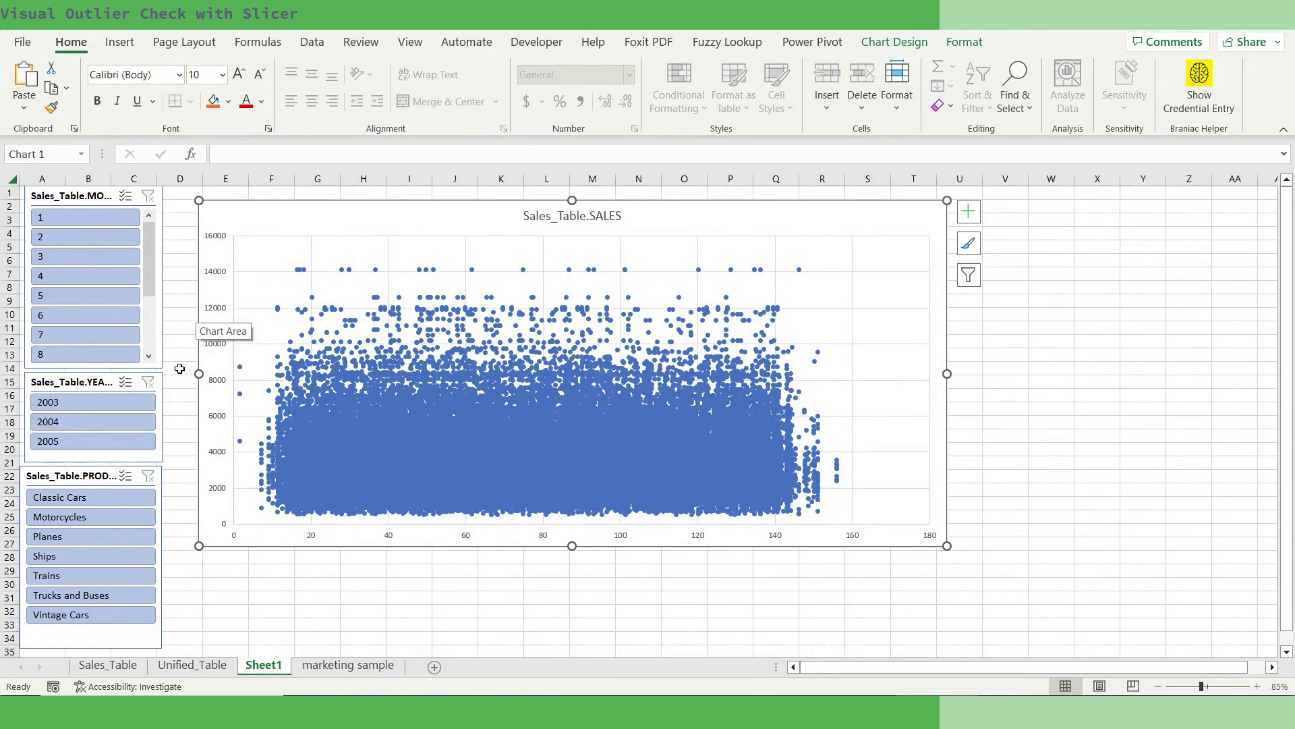
# - Filter the scatter to Classic Cars, then Motorcycles, then years 2003, 2004 and 2005 to spot outliers
pyautogui.click(87, 499)
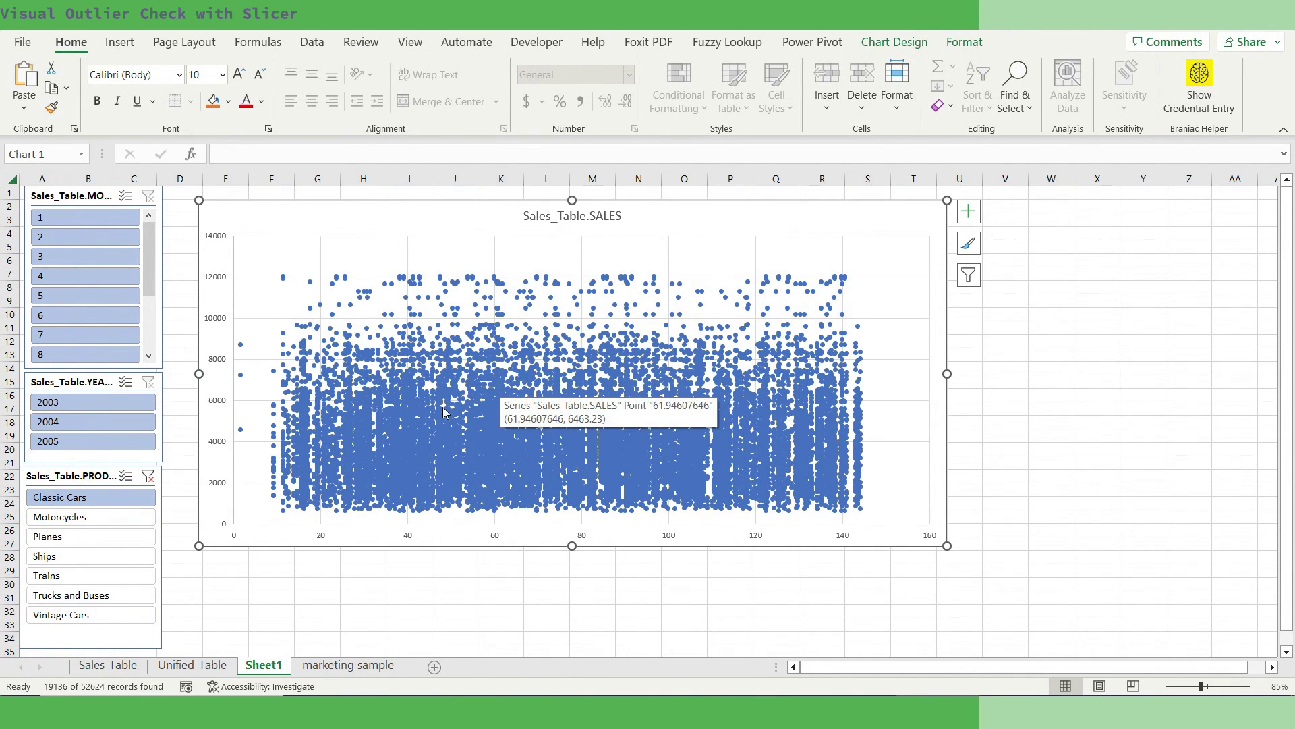
pyautogui.click(79, 517)
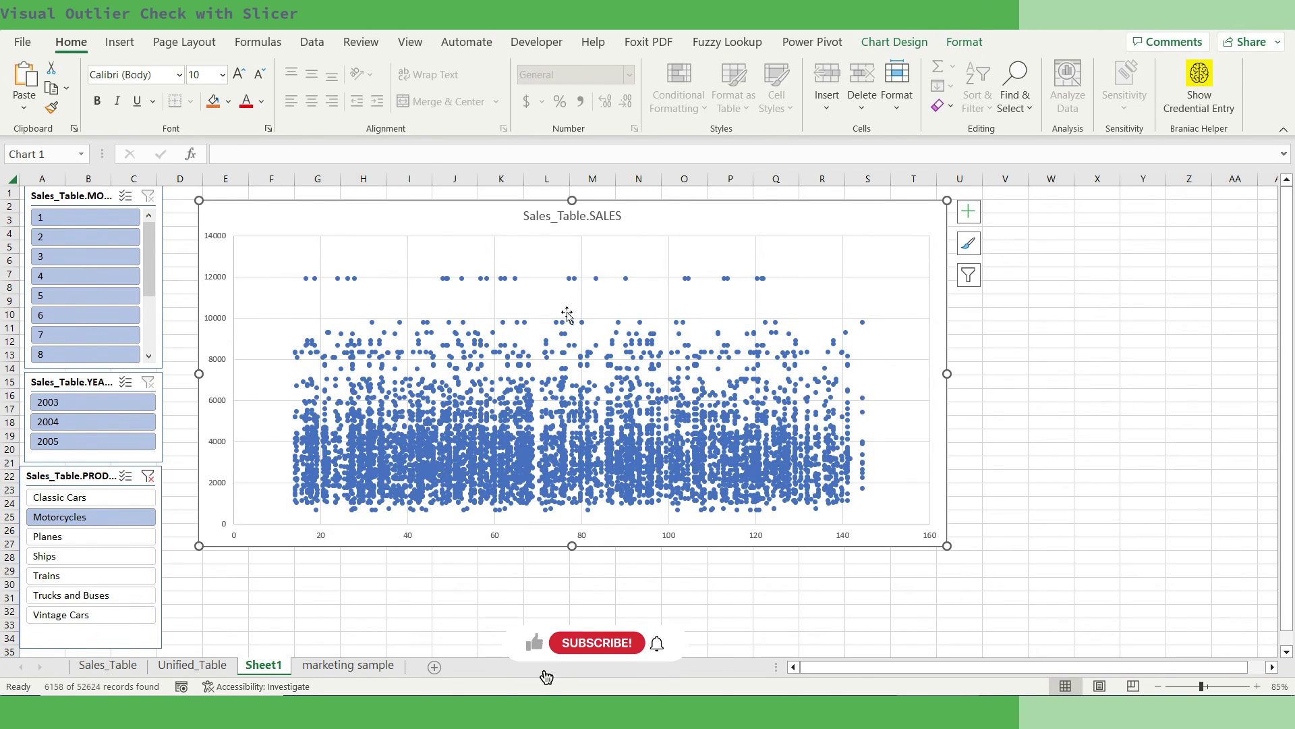
pyautogui.moveTo(767, 283)
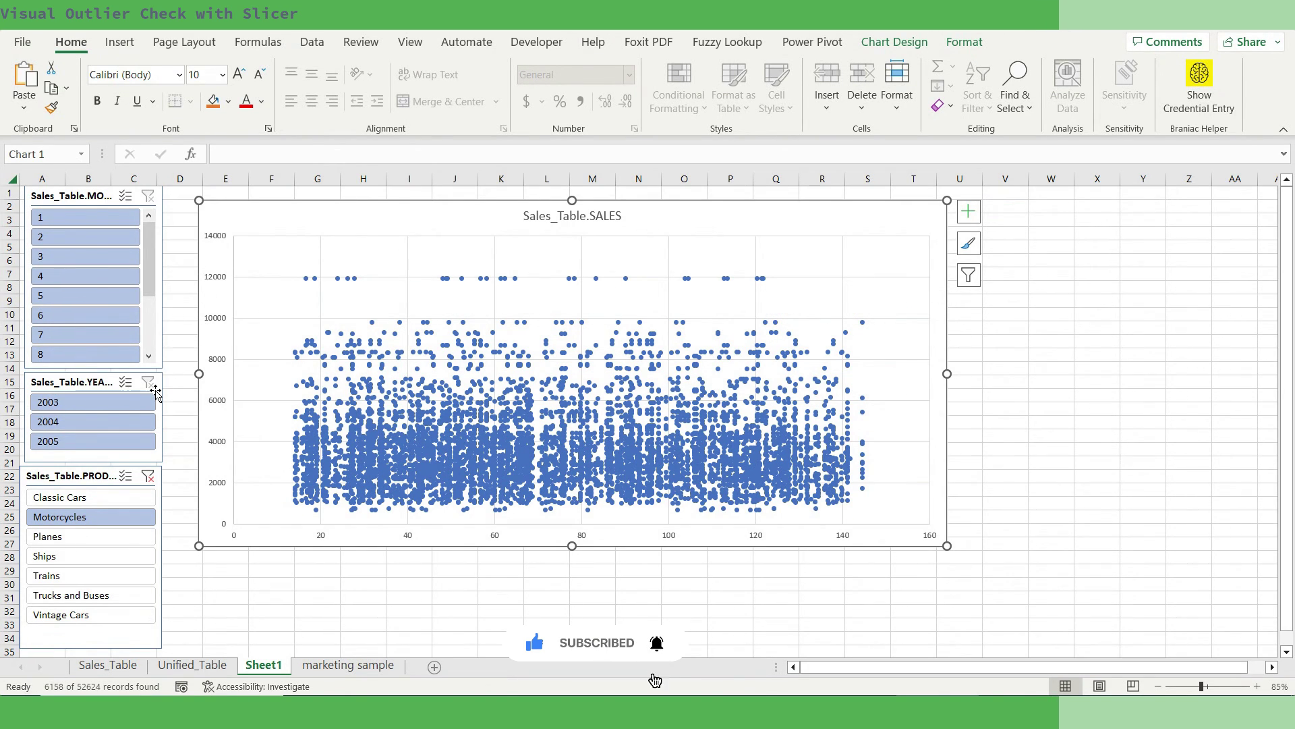
pyautogui.click(105, 404)
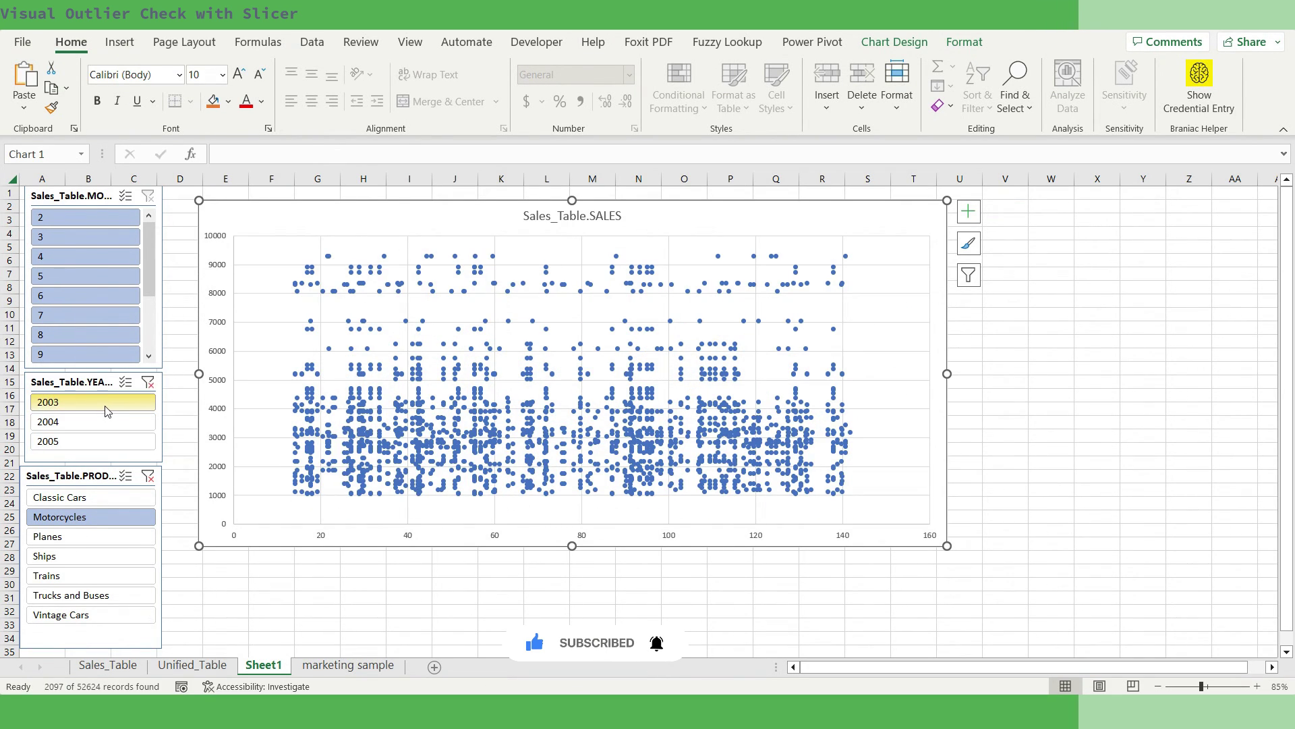
pyautogui.click(98, 425)
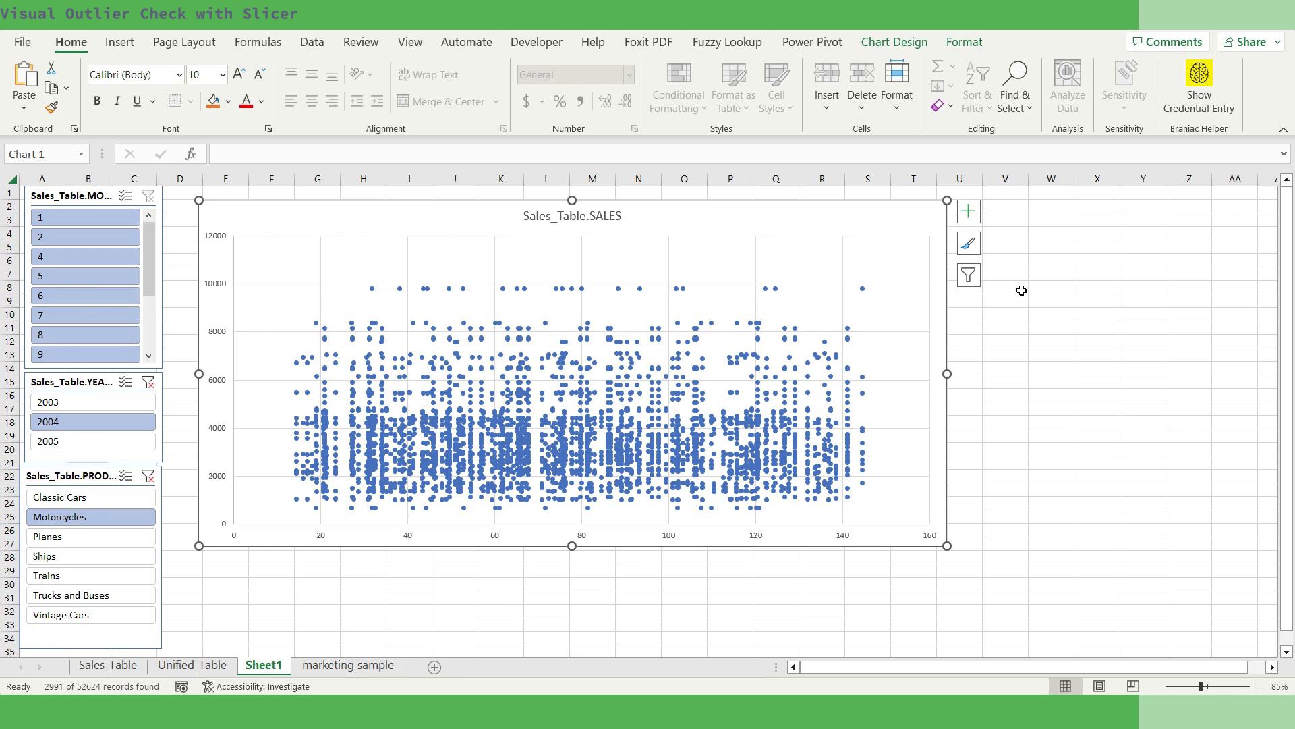
pyautogui.click(88, 442)
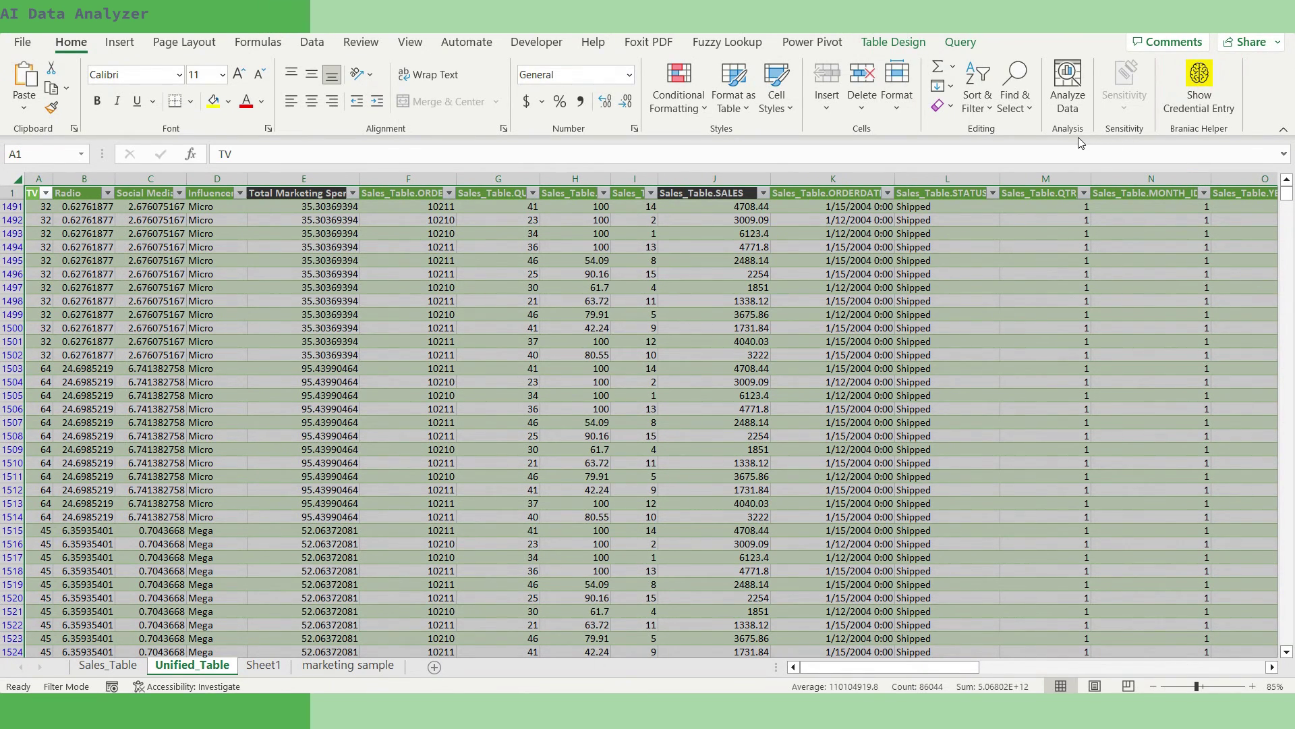
# - Insert Analyze Data's pivot chart of ORDERLINENUMBER sums by PRODUCTLINE as sheet Suggestion1
pyautogui.click(1073, 97)
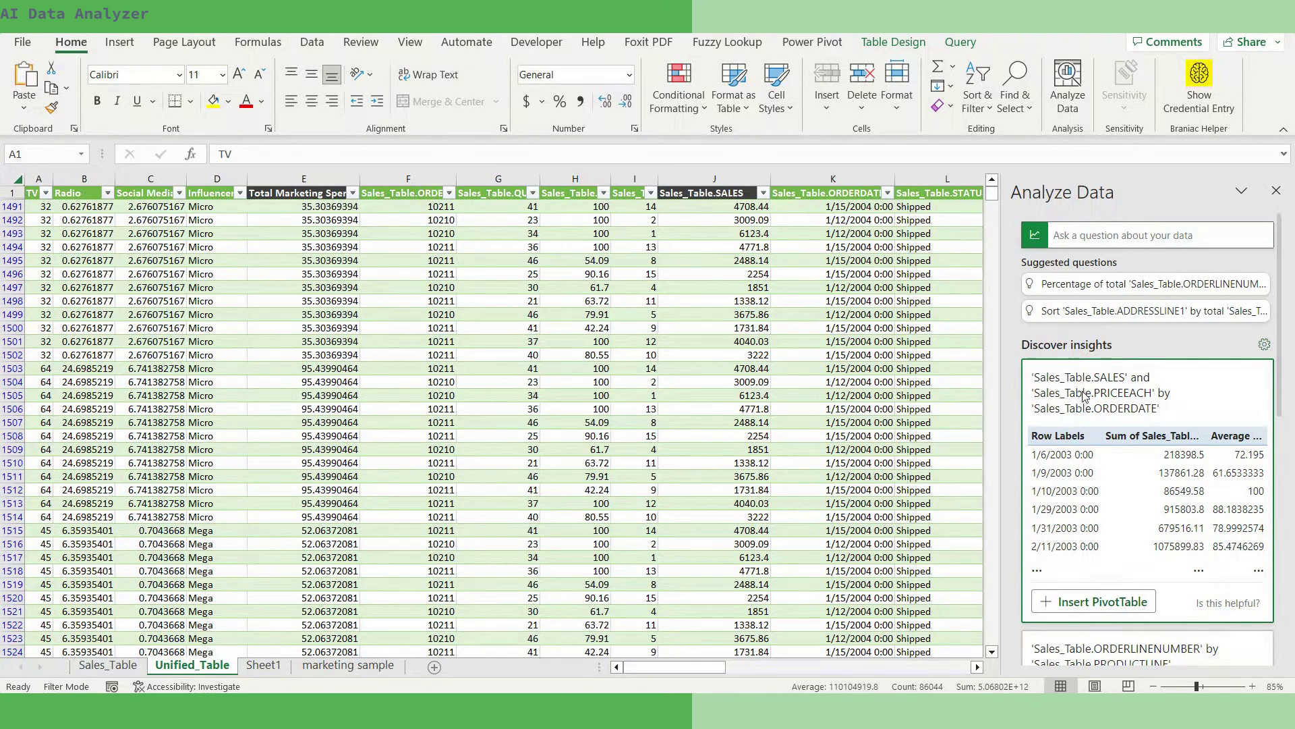
pyautogui.scroll(-3, 1117, 472)
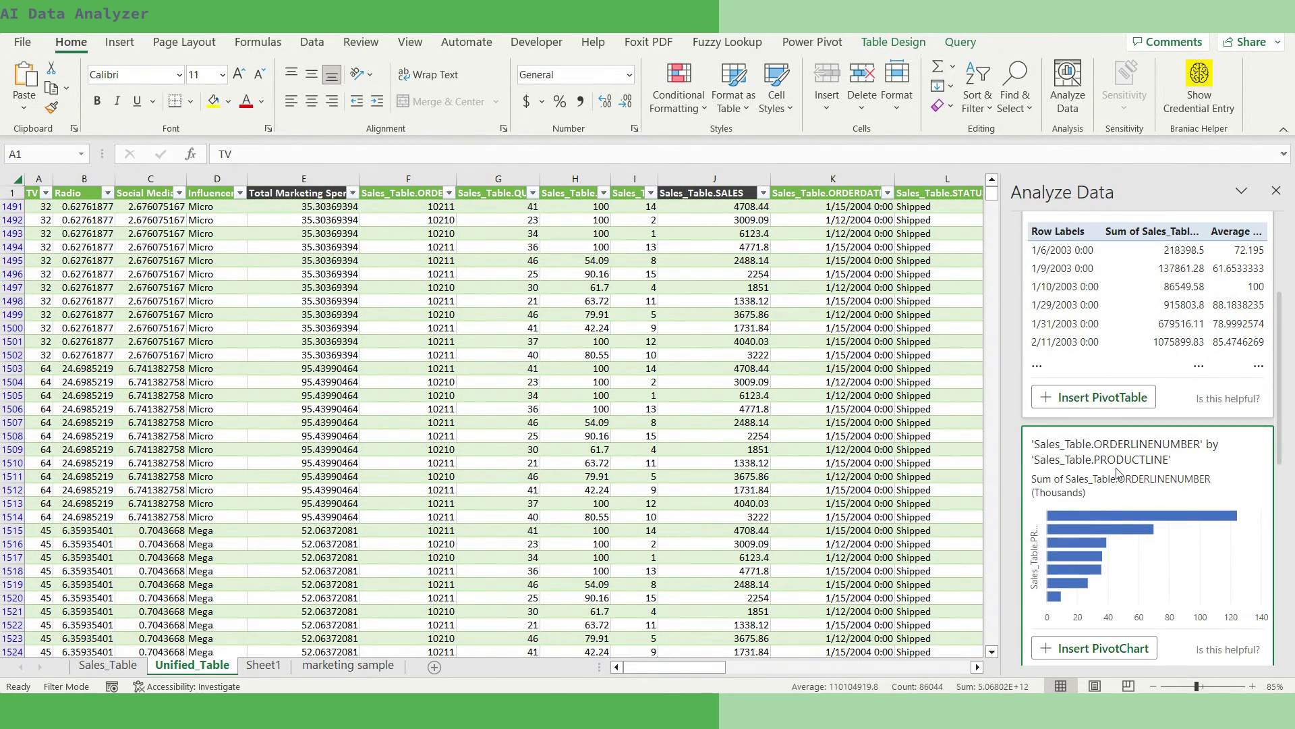
pyautogui.click(1082, 648)
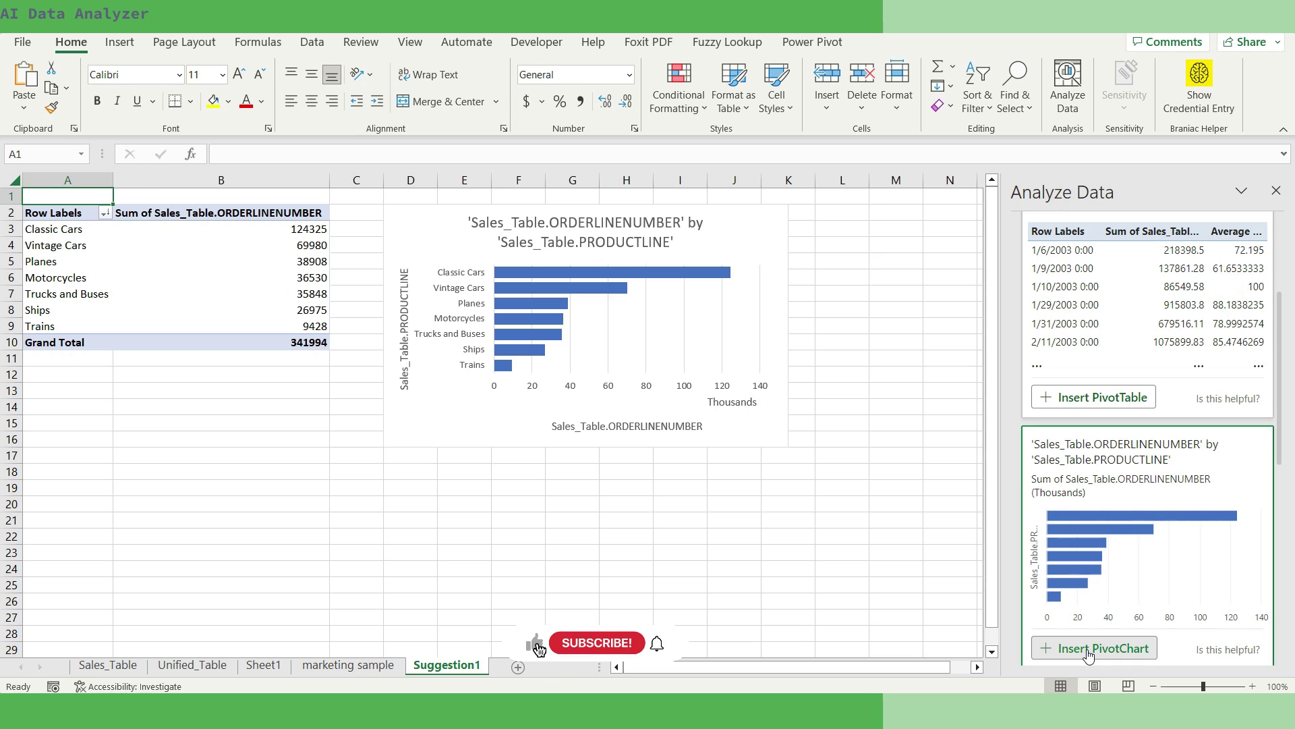
# - Ask Analyze Data 'provide the social media marketing spend per productline per year'
pyautogui.scroll(5, 1282, 420)
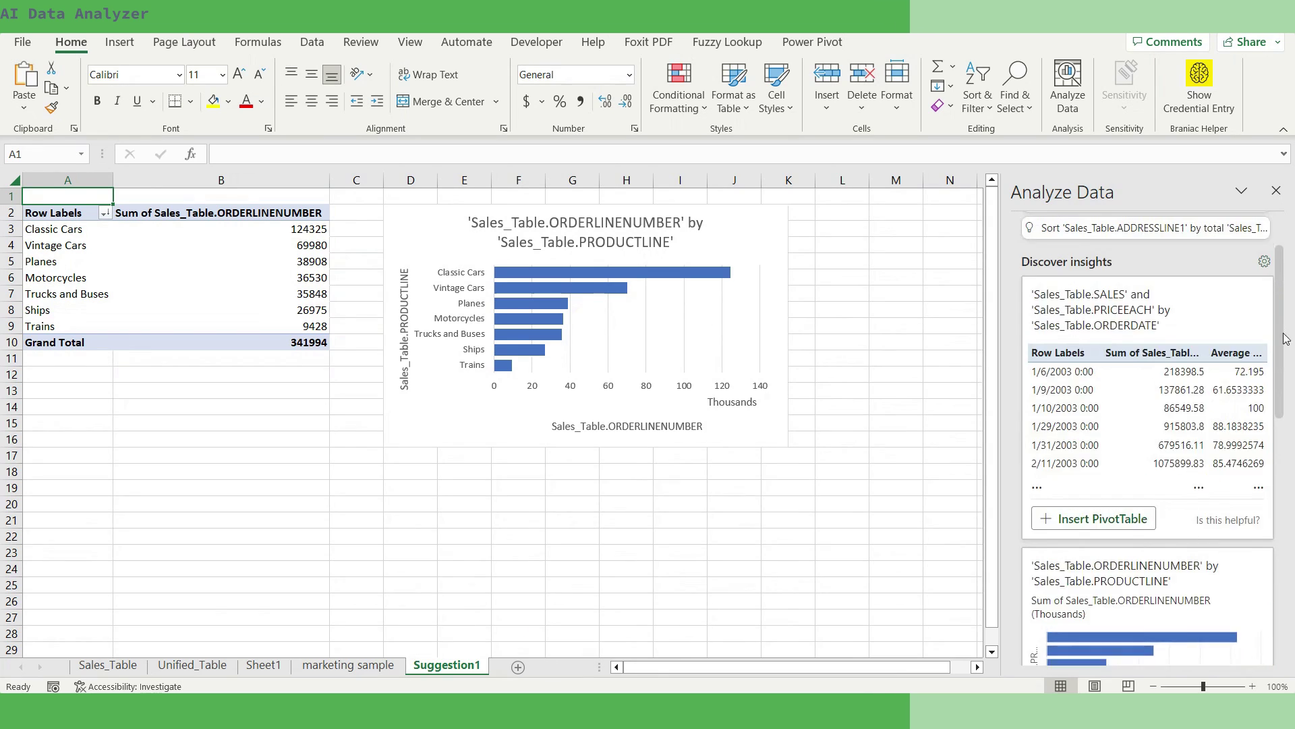
pyautogui.click(1124, 236)
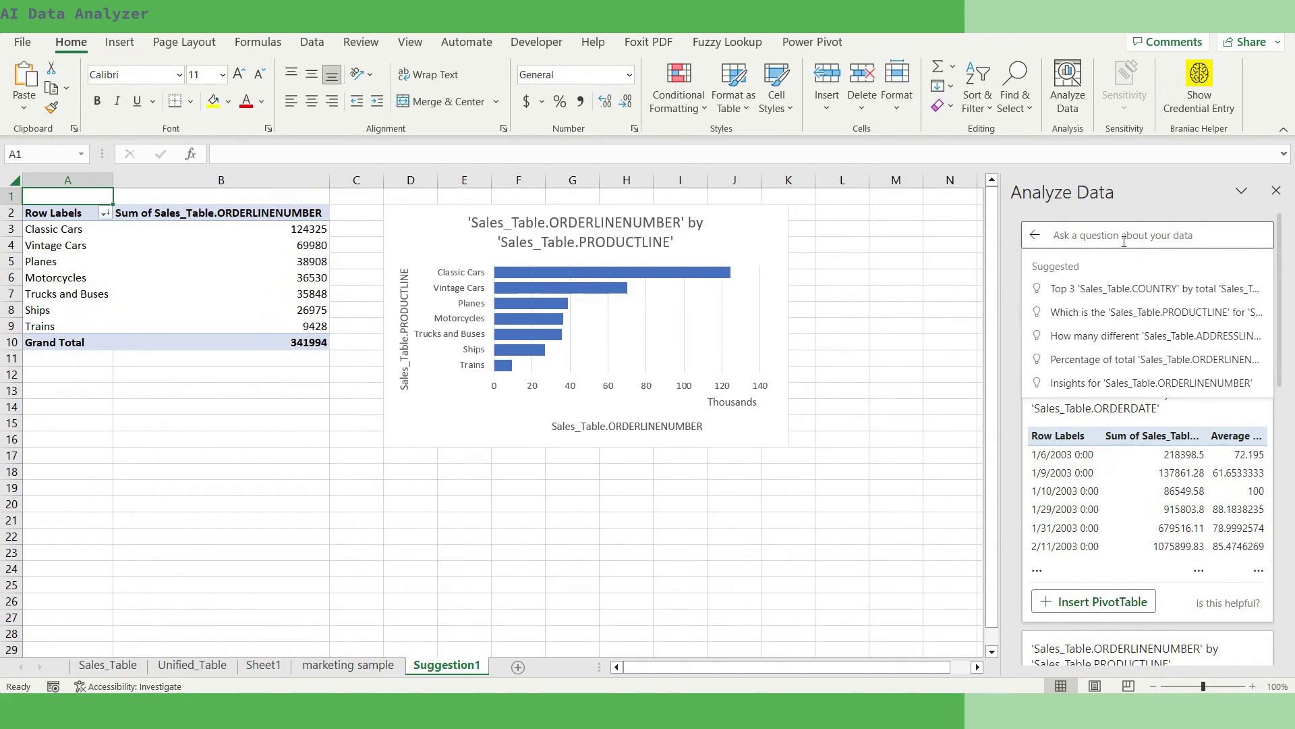
pyautogui.write('provide')
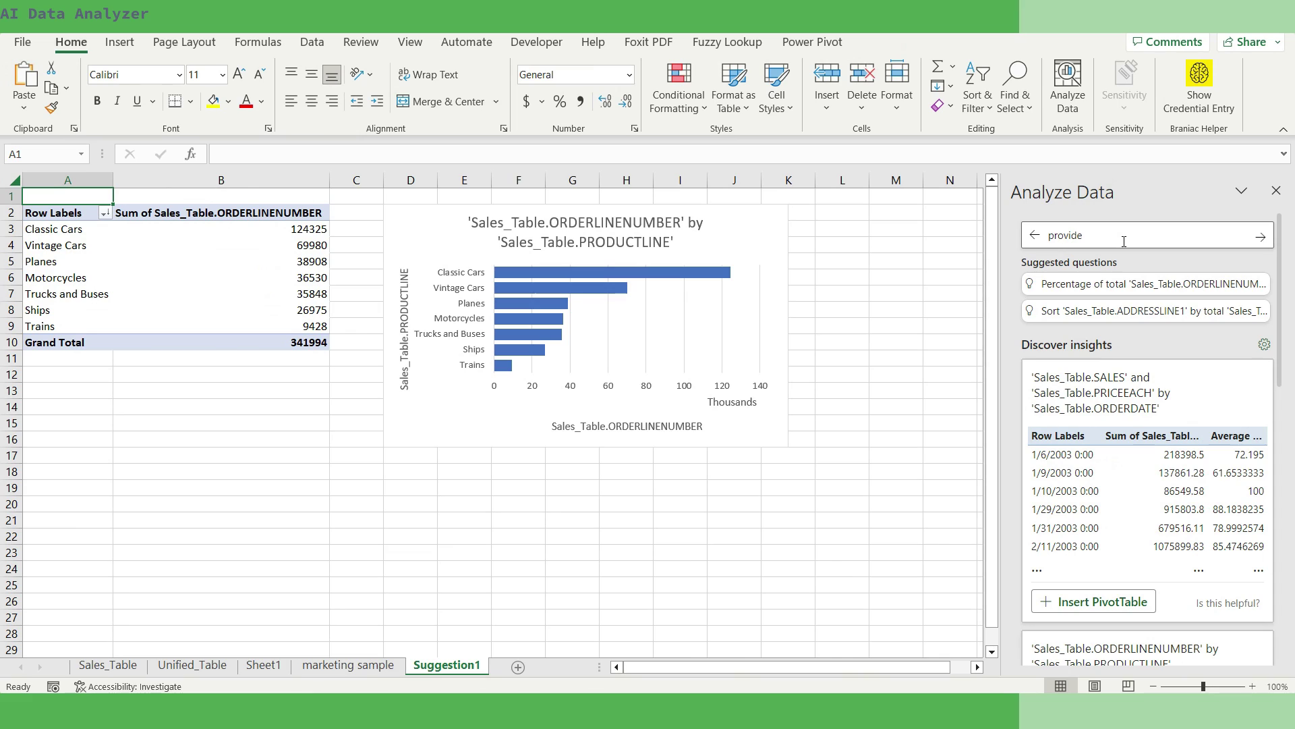
pyautogui.write(' the s')
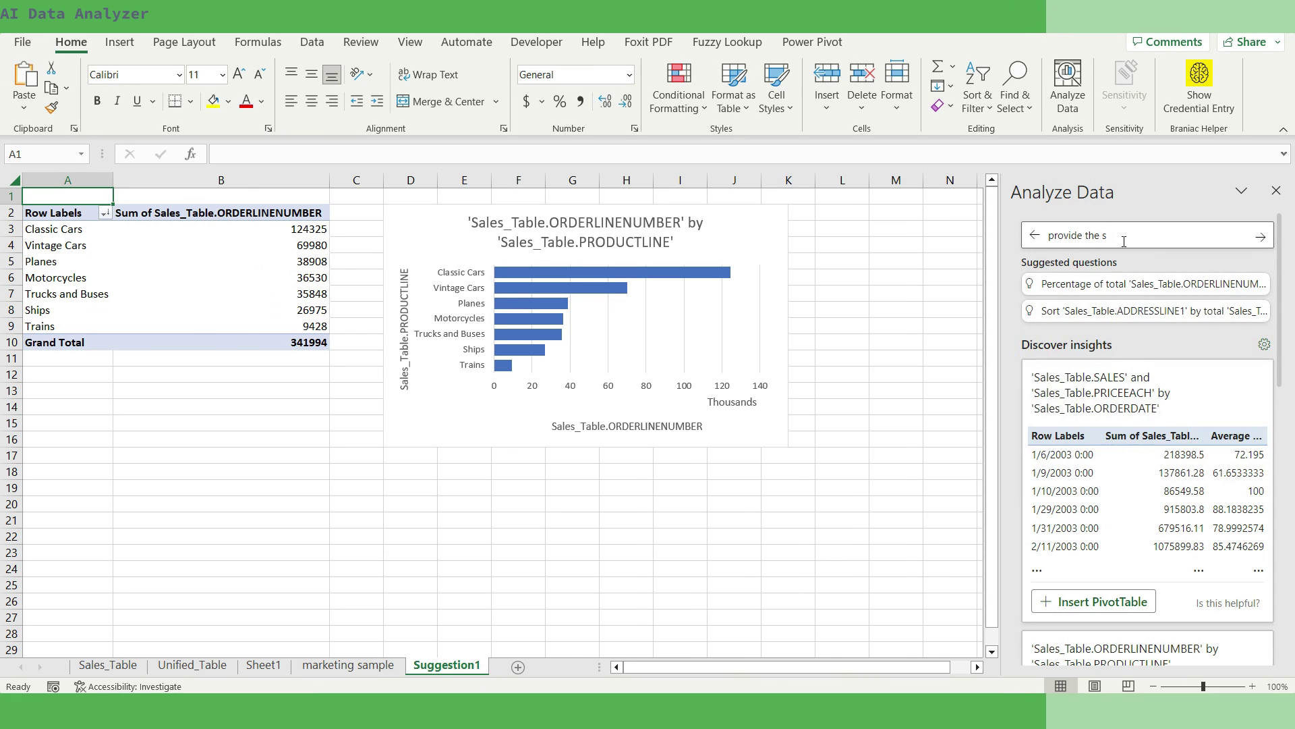
pyautogui.write('ocial media')
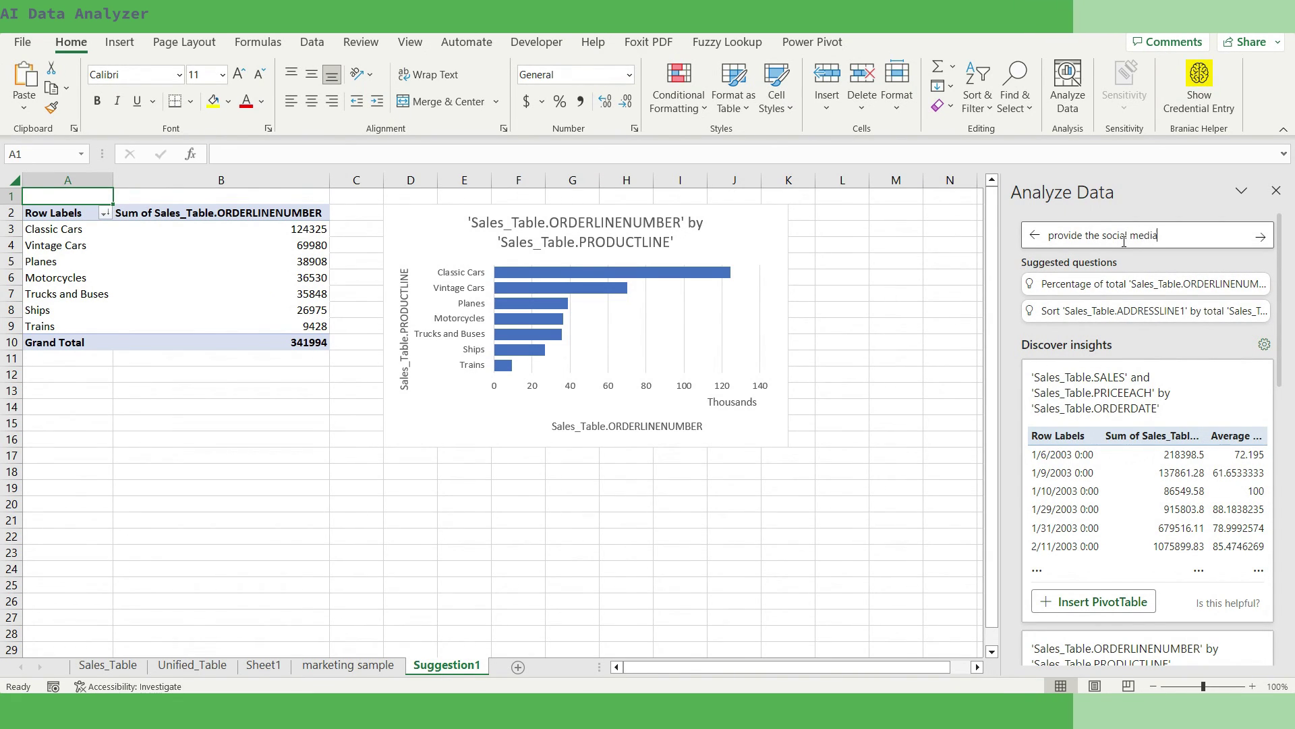
pyautogui.write(' marketing s')
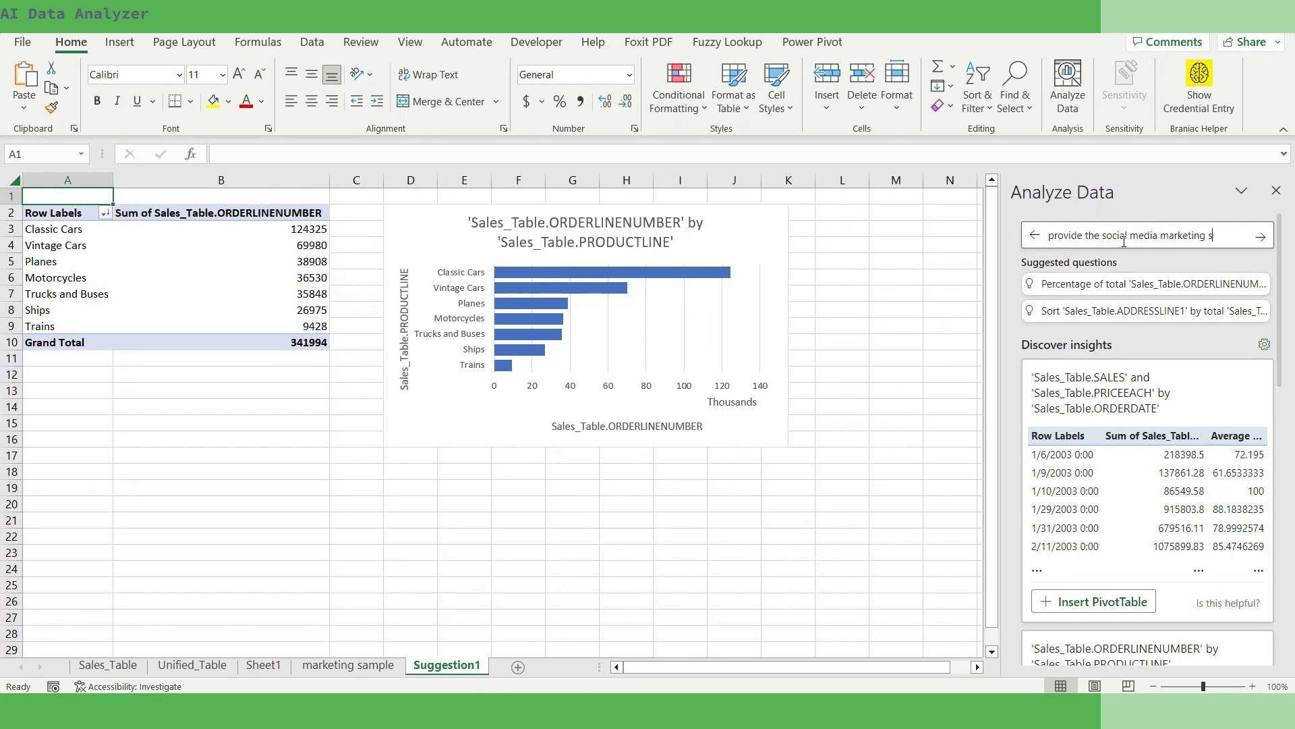
pyautogui.write('pend per pro')
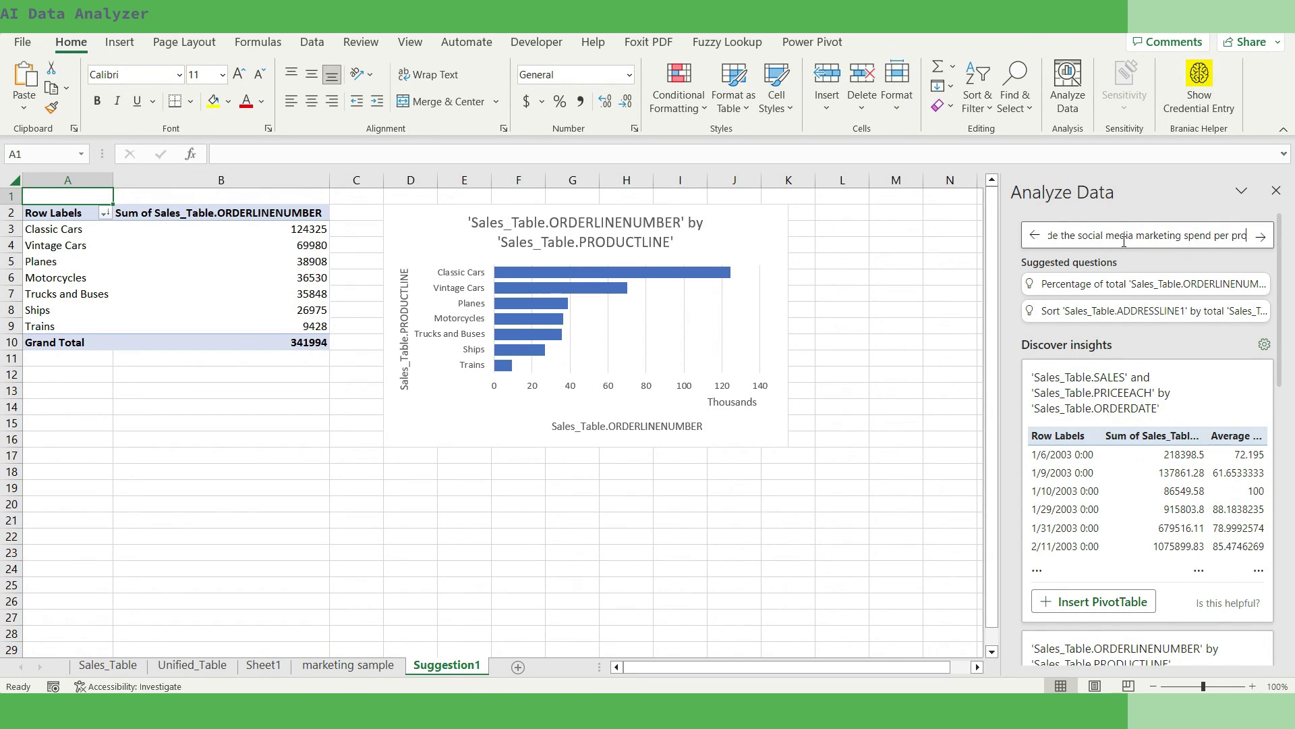
pyautogui.write('ductl')
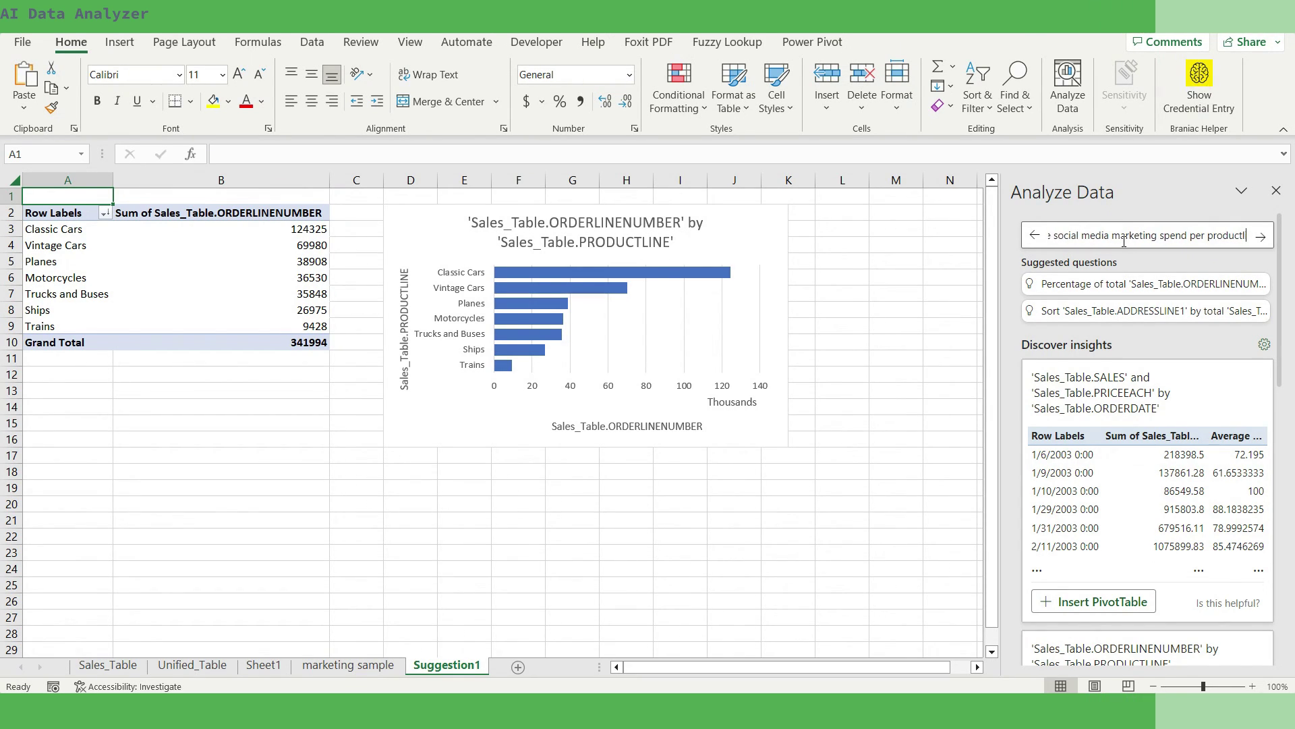
pyautogui.write('ine per yea')
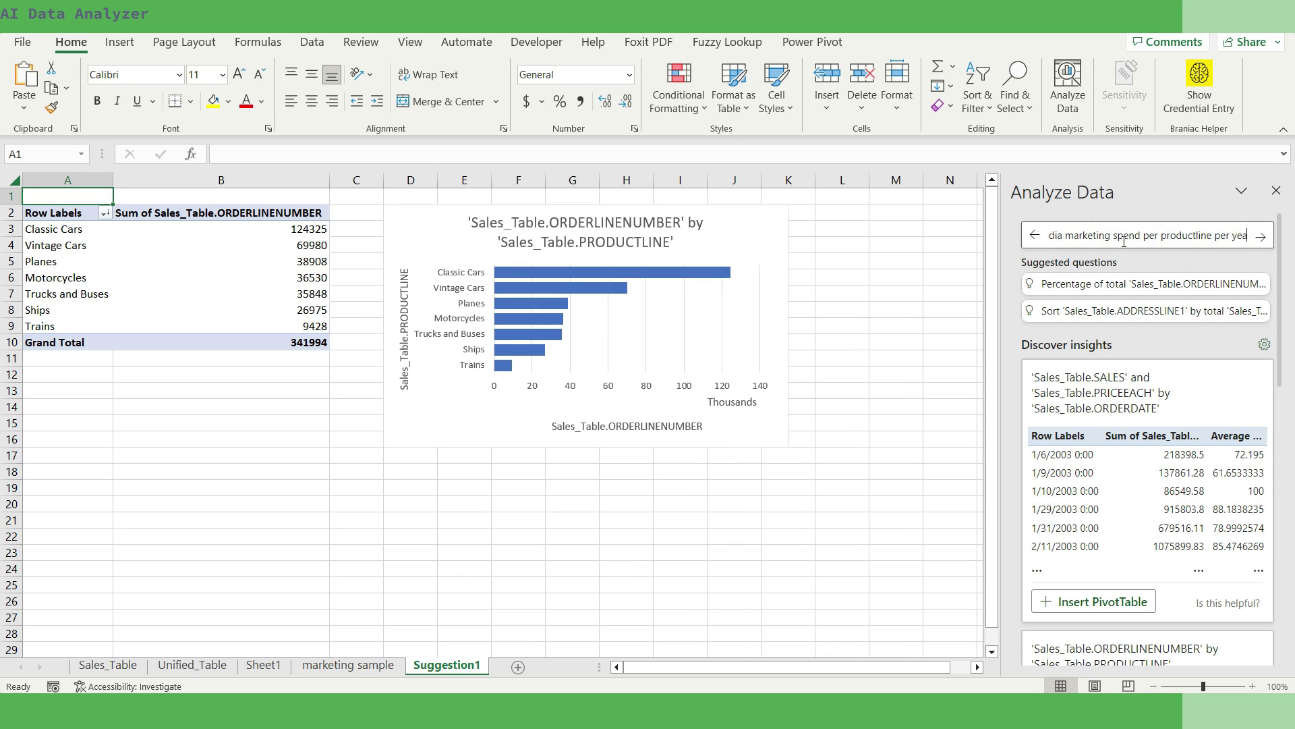
pyautogui.write('r')
pyautogui.press('Return')
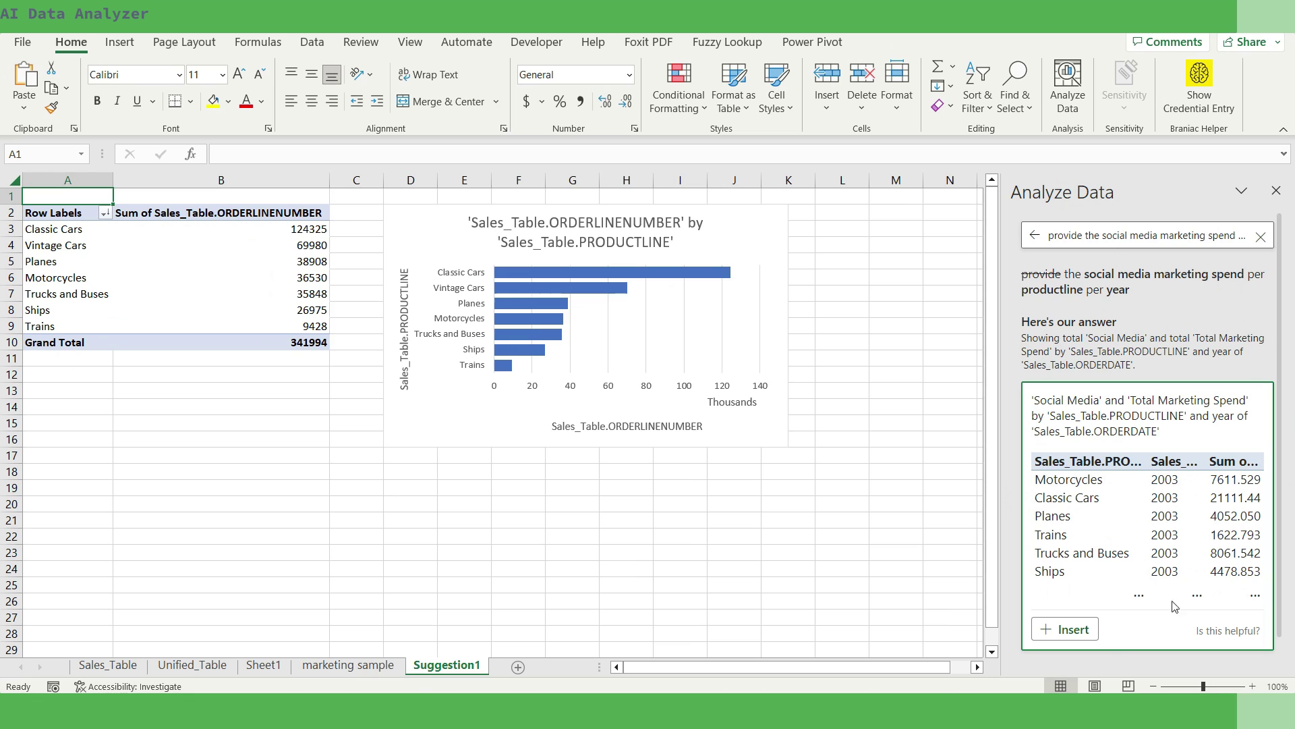
# - Insert the Social Media and Total Marketing Spend by product line and year answer as Suggestion2
pyautogui.click(1065, 629)
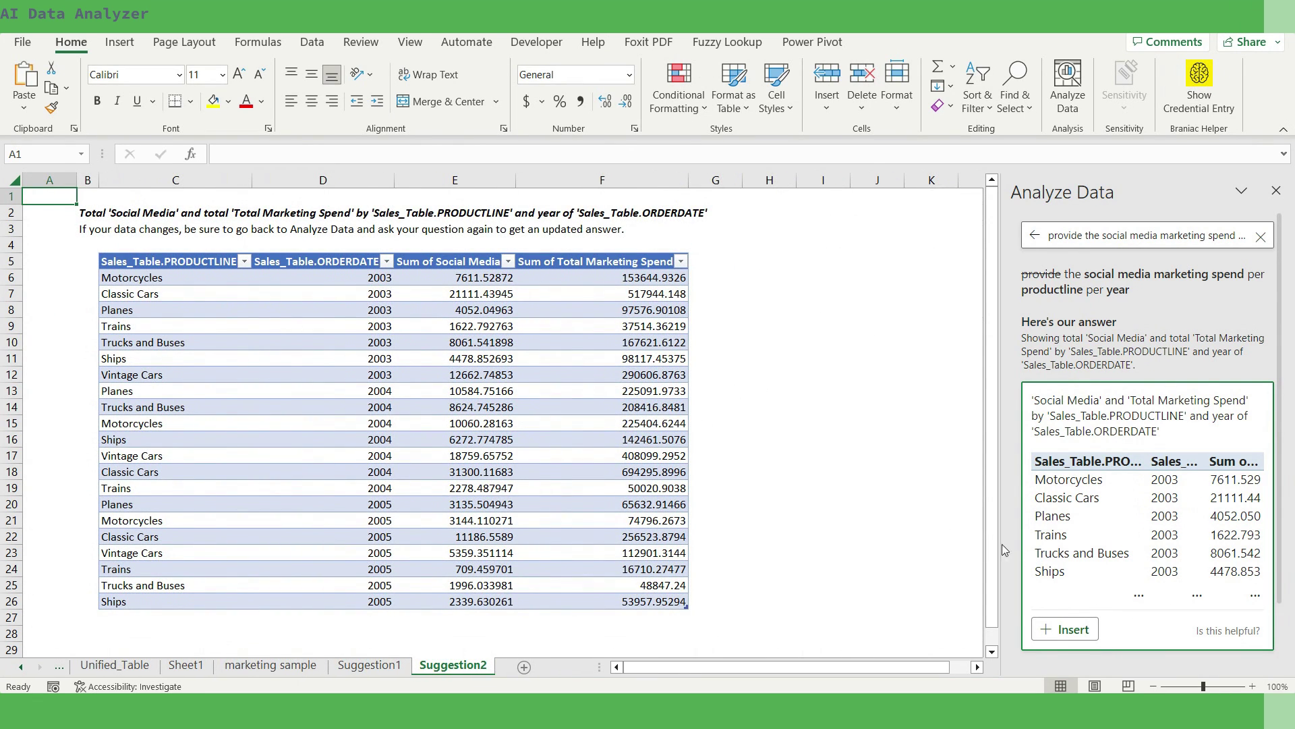